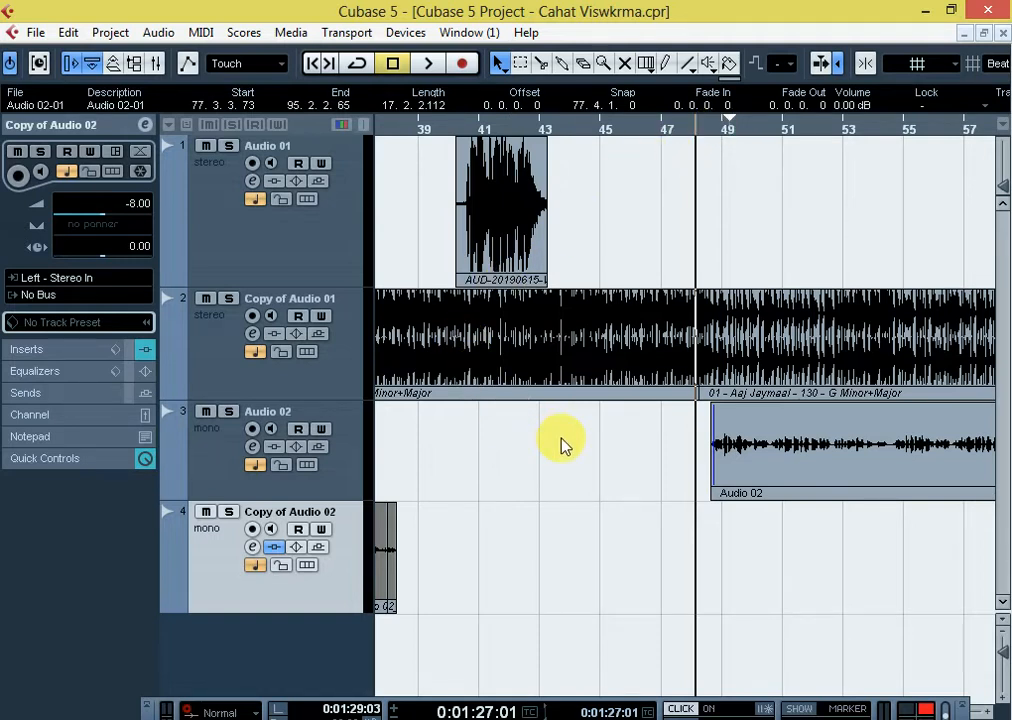
- Turn off record enable on the Audio 02 track and move the transport panel up into full view
click(252, 446)
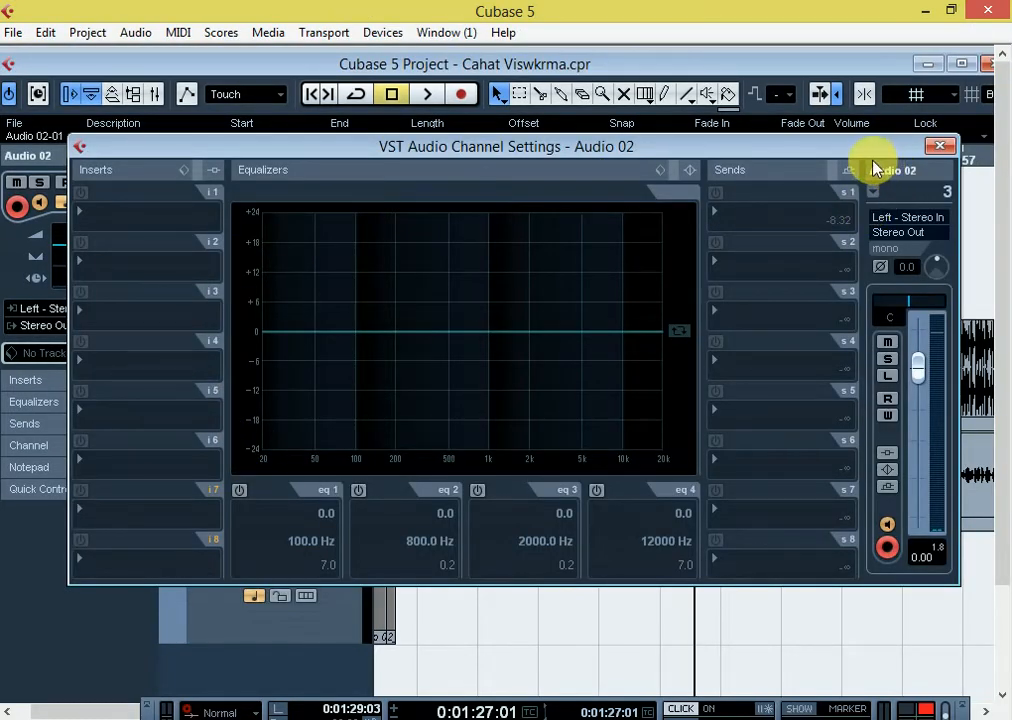
click(958, 64)
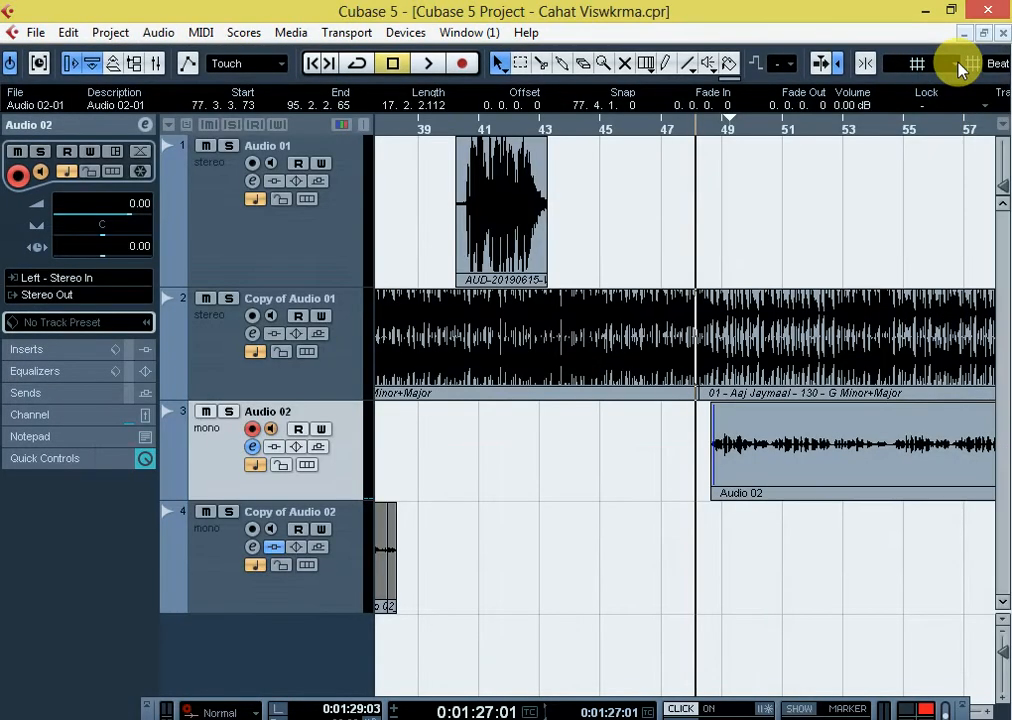
click(252, 428)
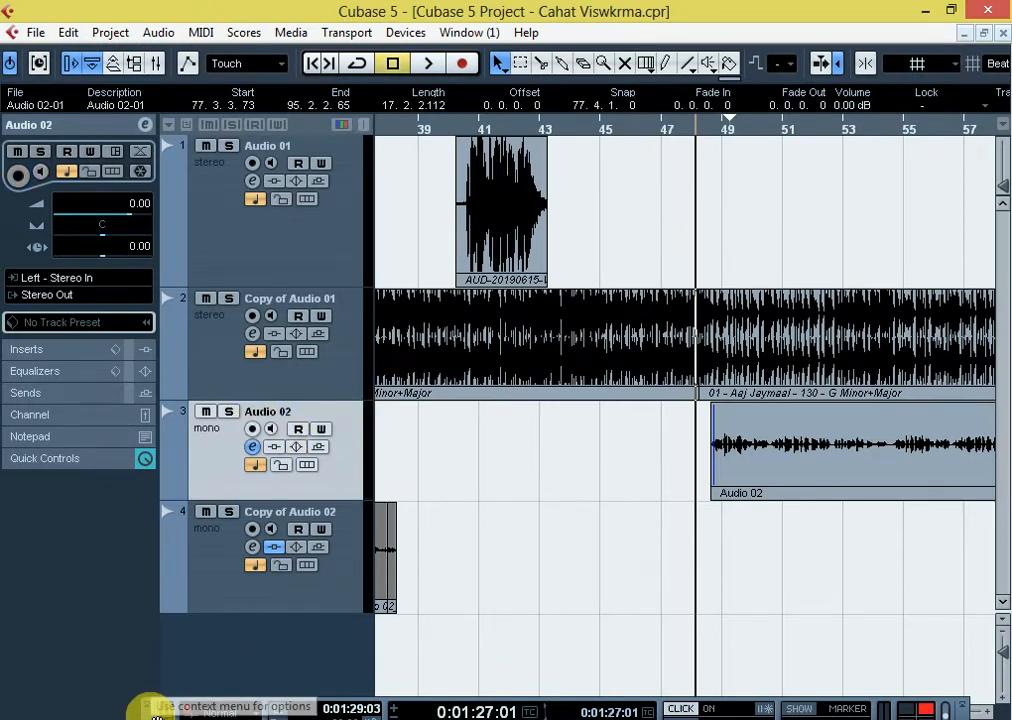
drag(155, 712, 119, 600)
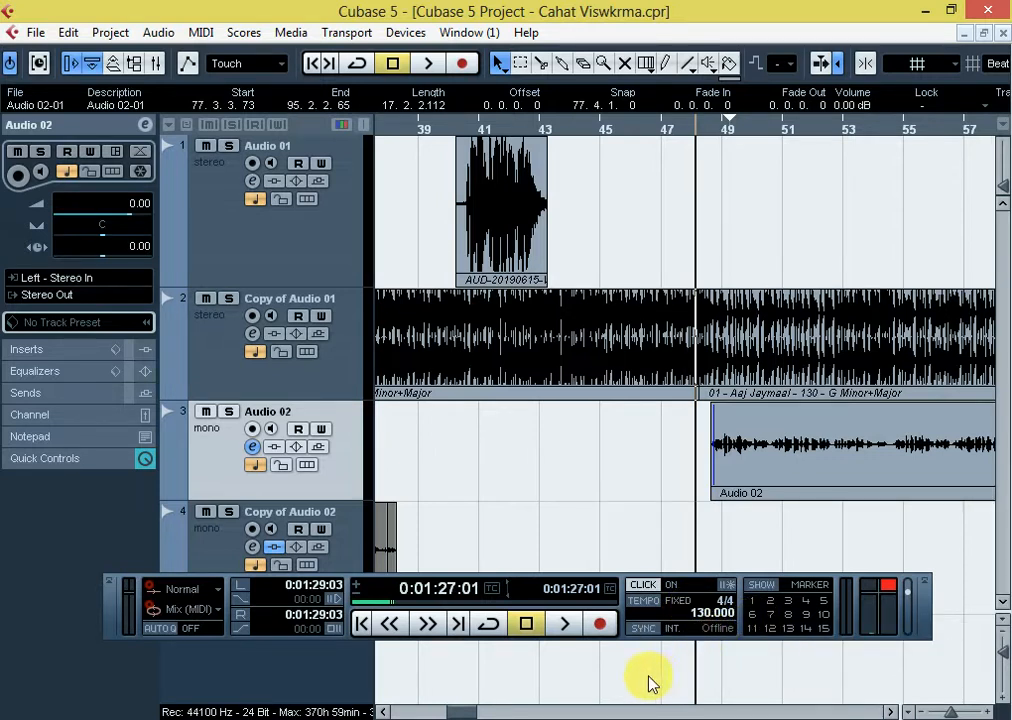
- Load Auto-Tune 5 VST in the first insert slot of Audio 02 and set its key to G and scale to Minor
click(253, 447)
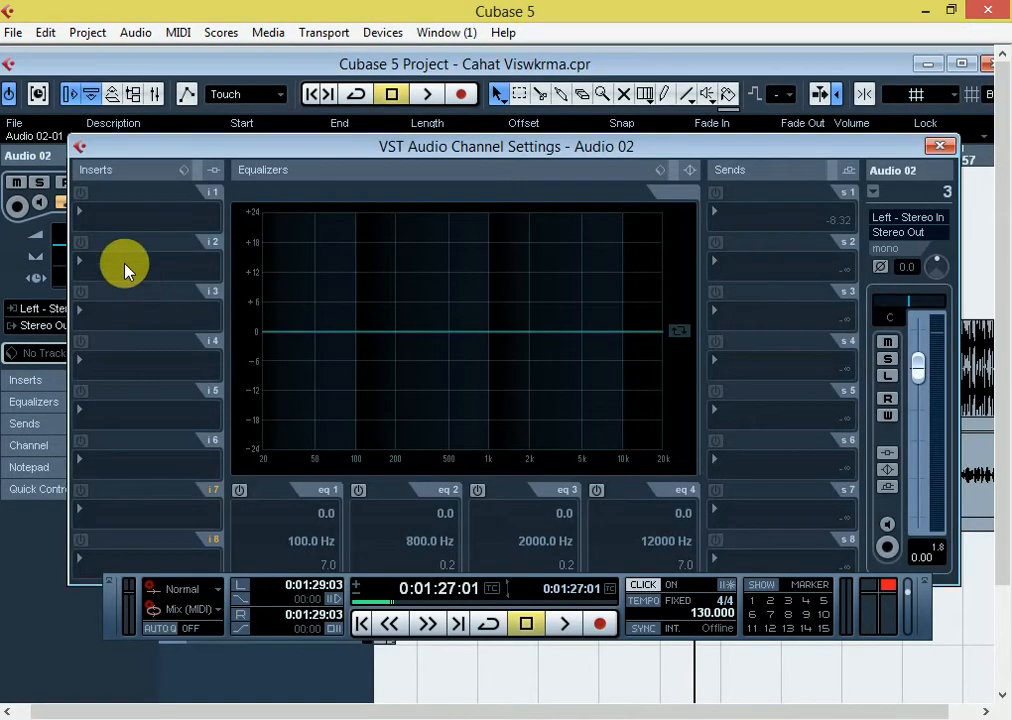
click(111, 208)
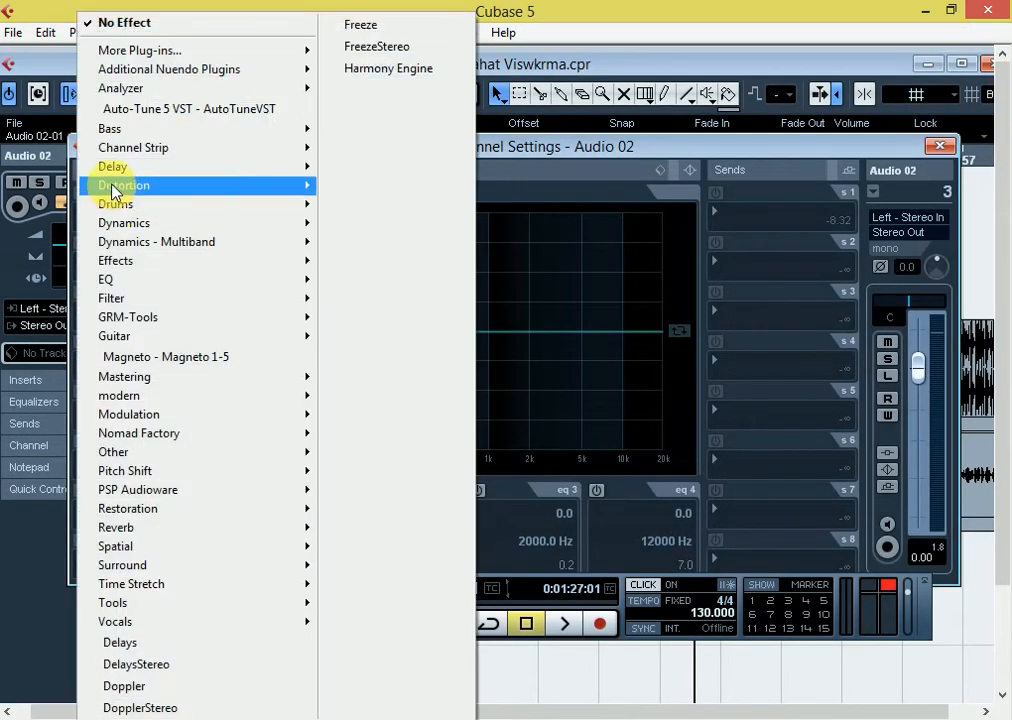
click(143, 112)
click(60, 214)
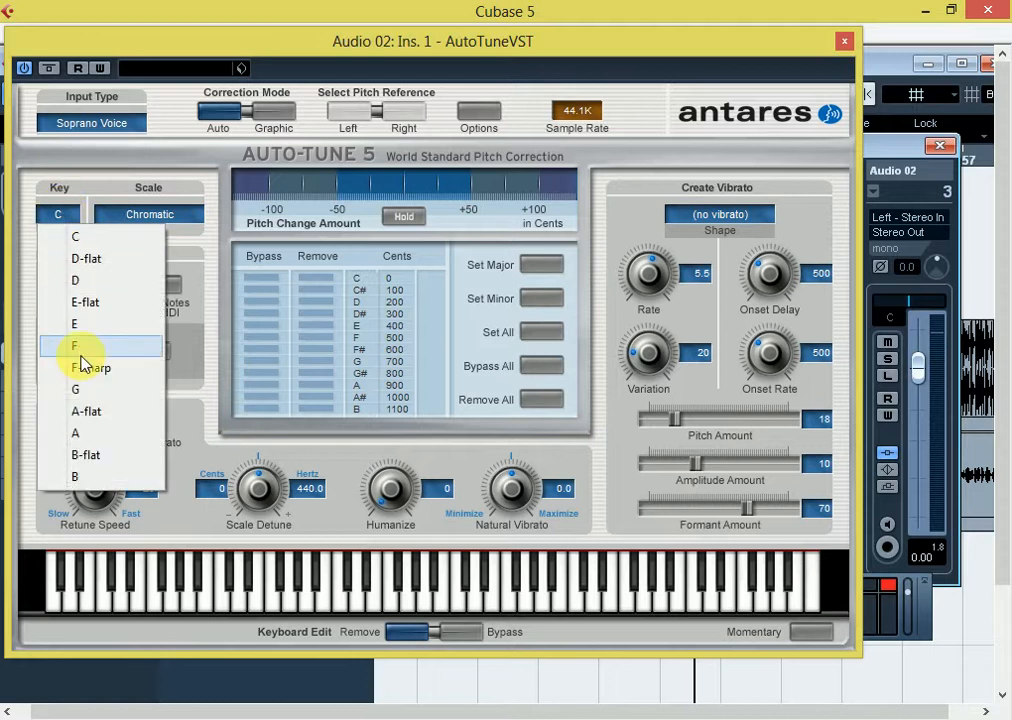
click(79, 389)
click(156, 218)
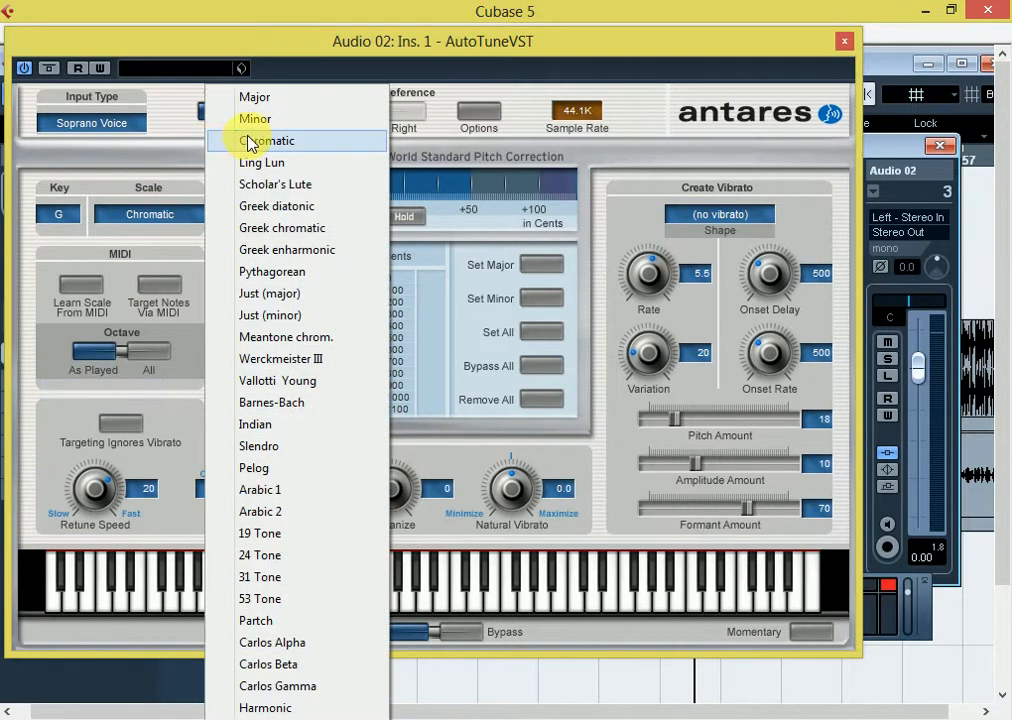
click(254, 119)
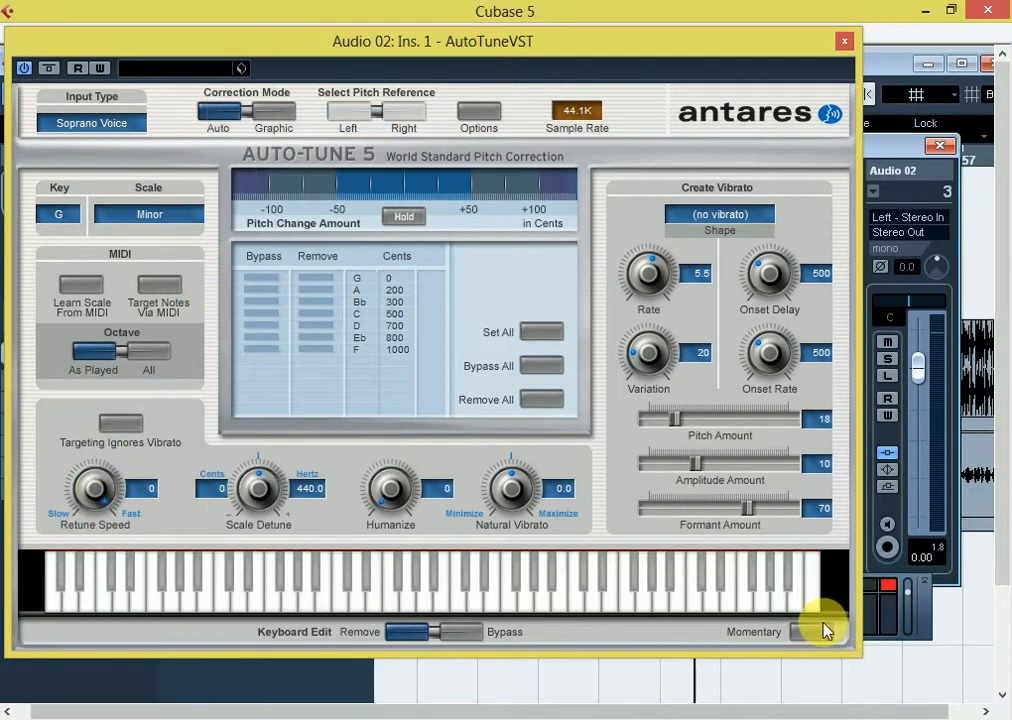
- Set Auto-Tune's retune speed, vibrato pitch amount and amplitude amount to 0 and the formant amount to 100, and close the plug-in
drag(675, 419, 650, 420)
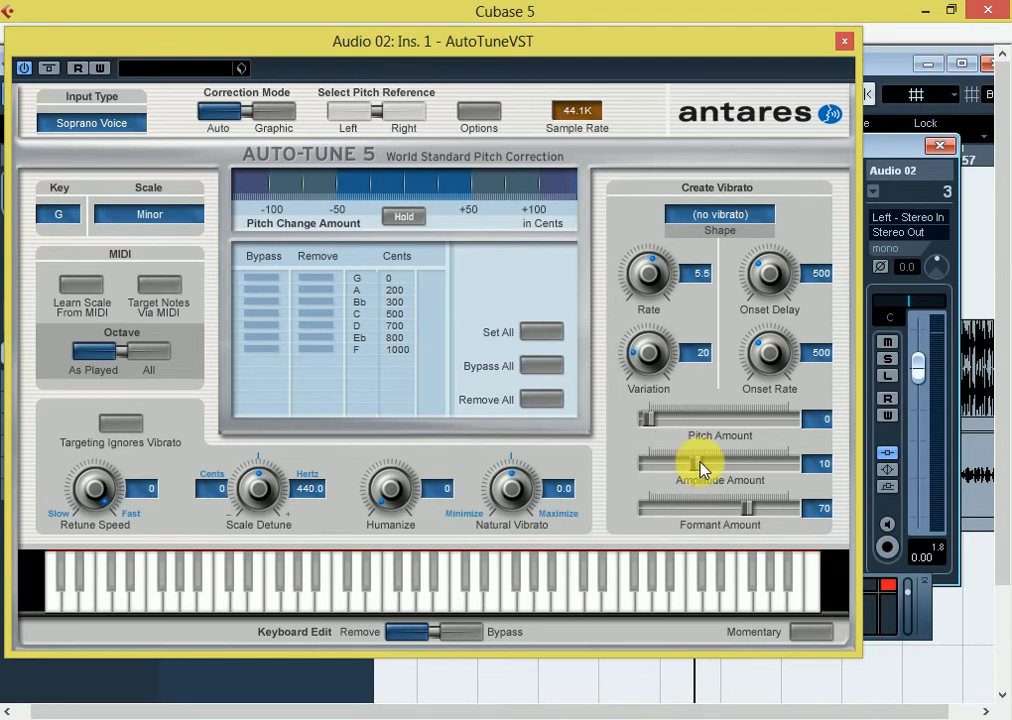
drag(700, 466, 648, 464)
drag(750, 508, 795, 508)
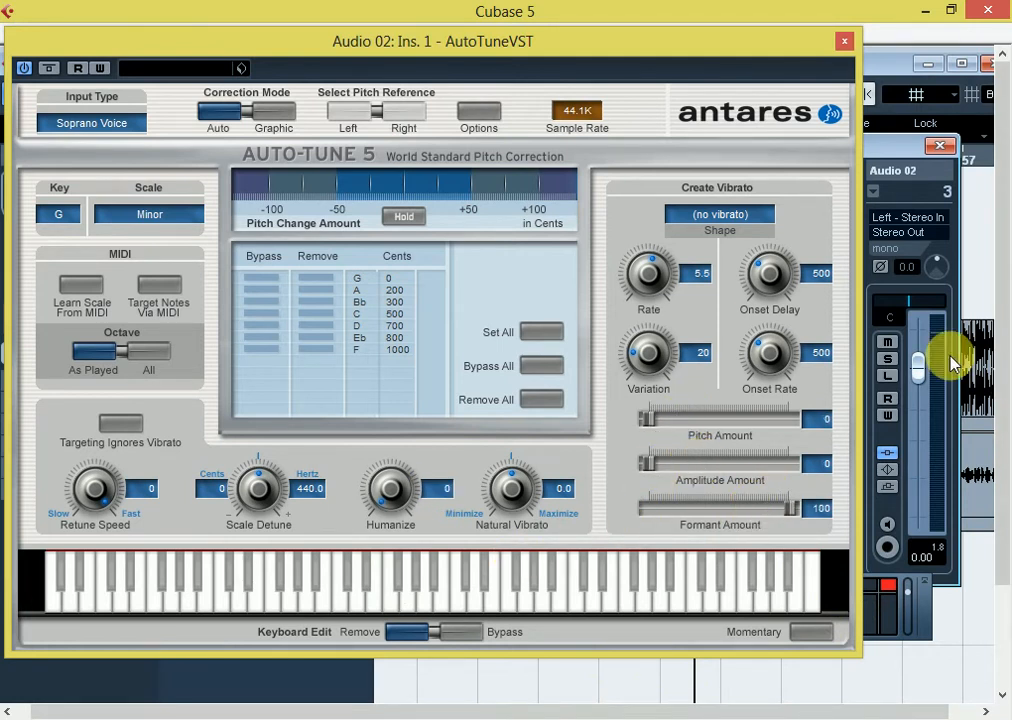
click(842, 41)
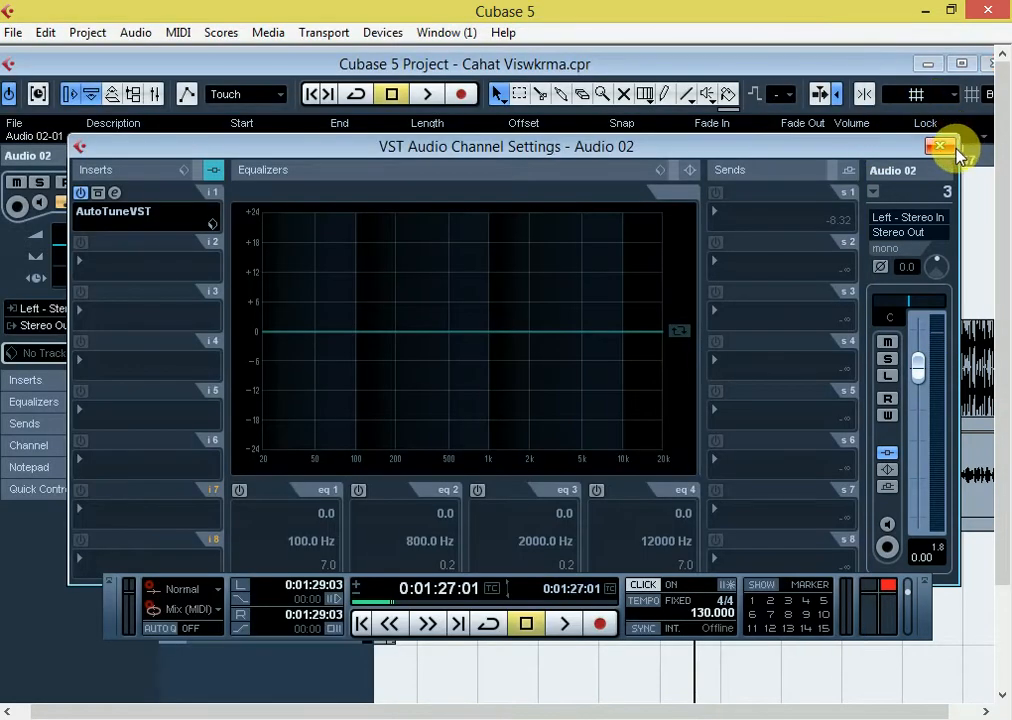
- Load CLA-2A Mono in the second insert slot of Audio 02 and set peak reduction to 51.76 and gain to about 50
click(100, 276)
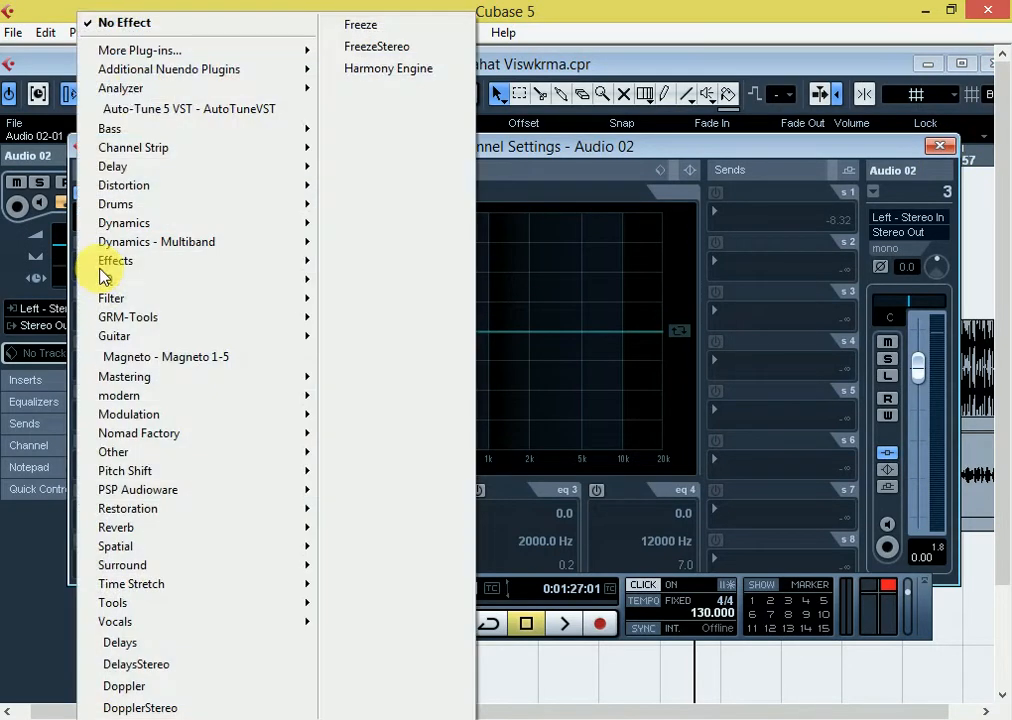
mouse_move(115, 222)
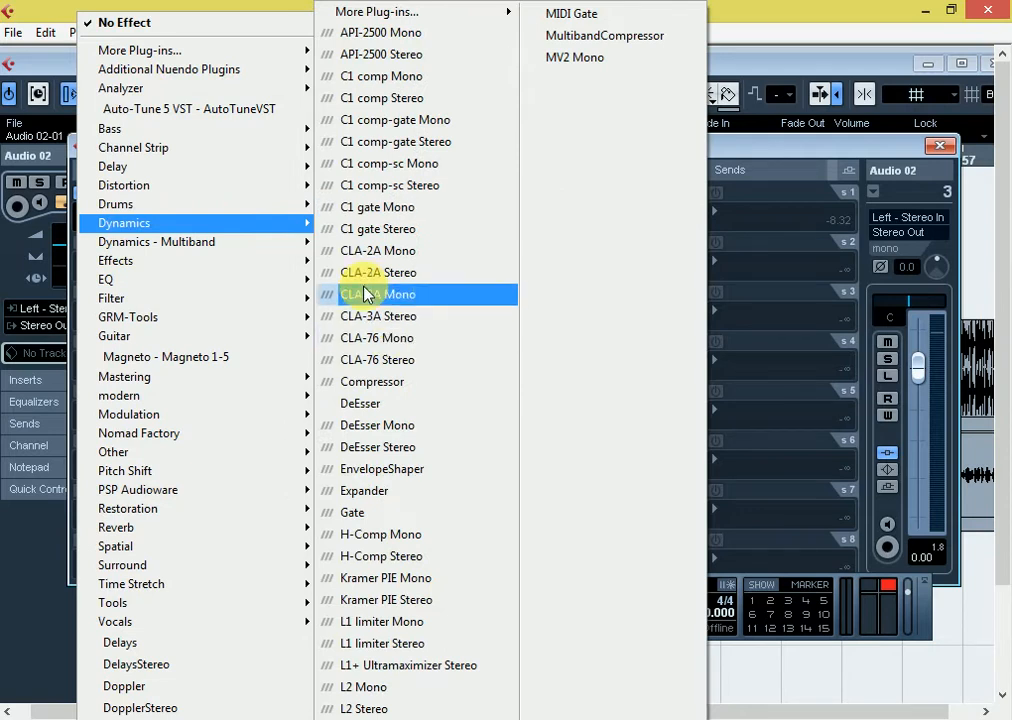
click(405, 255)
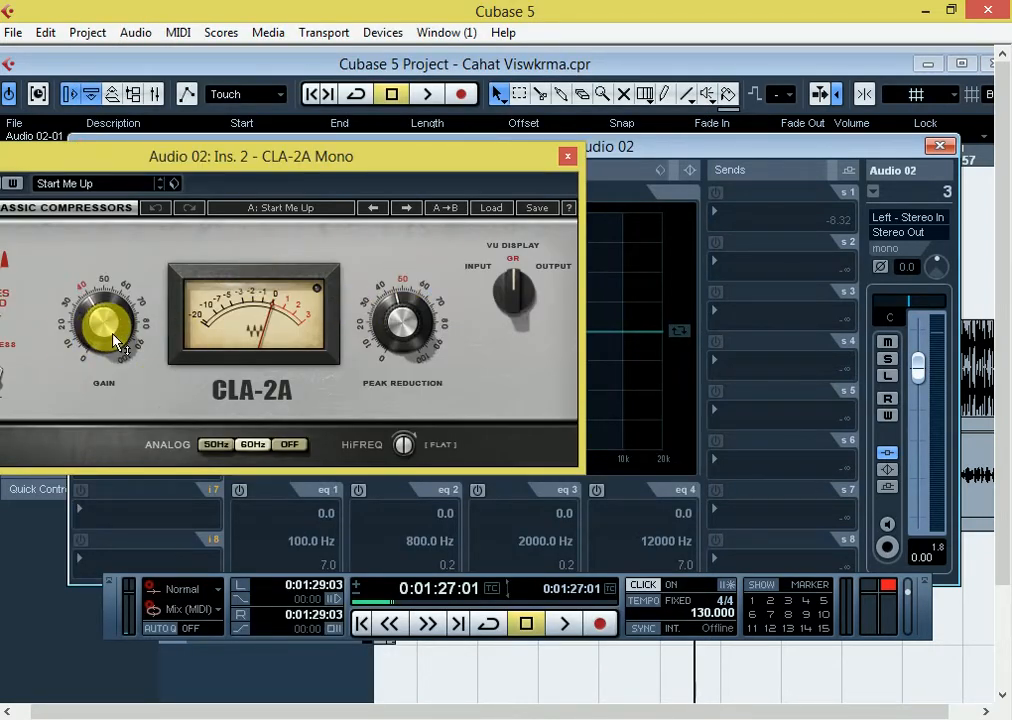
click(403, 335)
drag(405, 337, 405, 330)
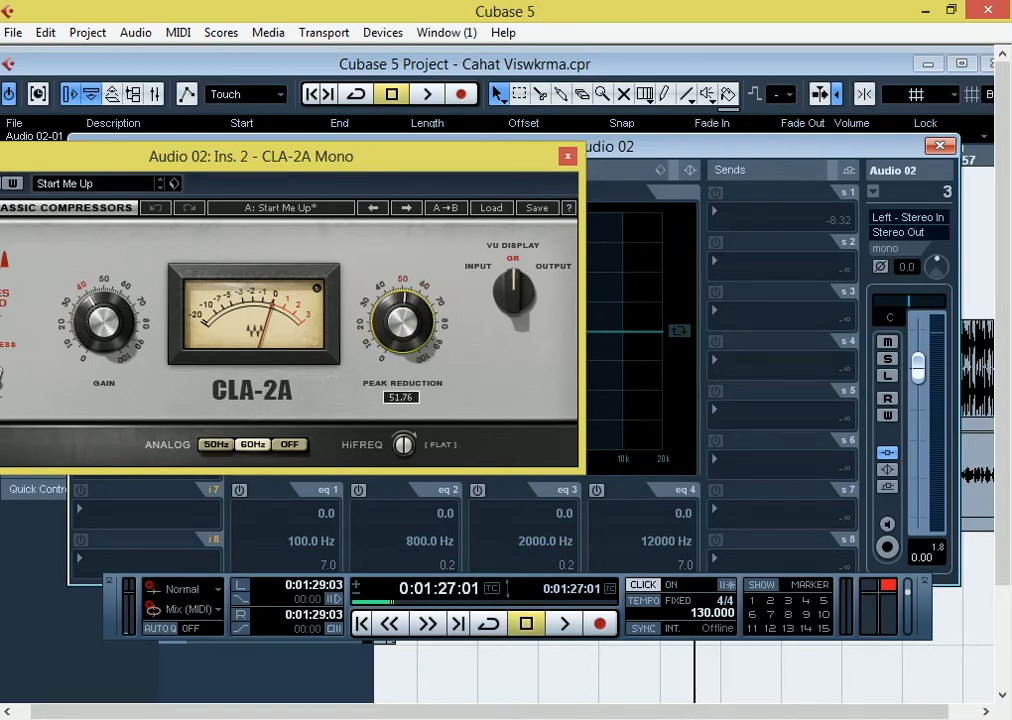
drag(104, 322, 104, 308)
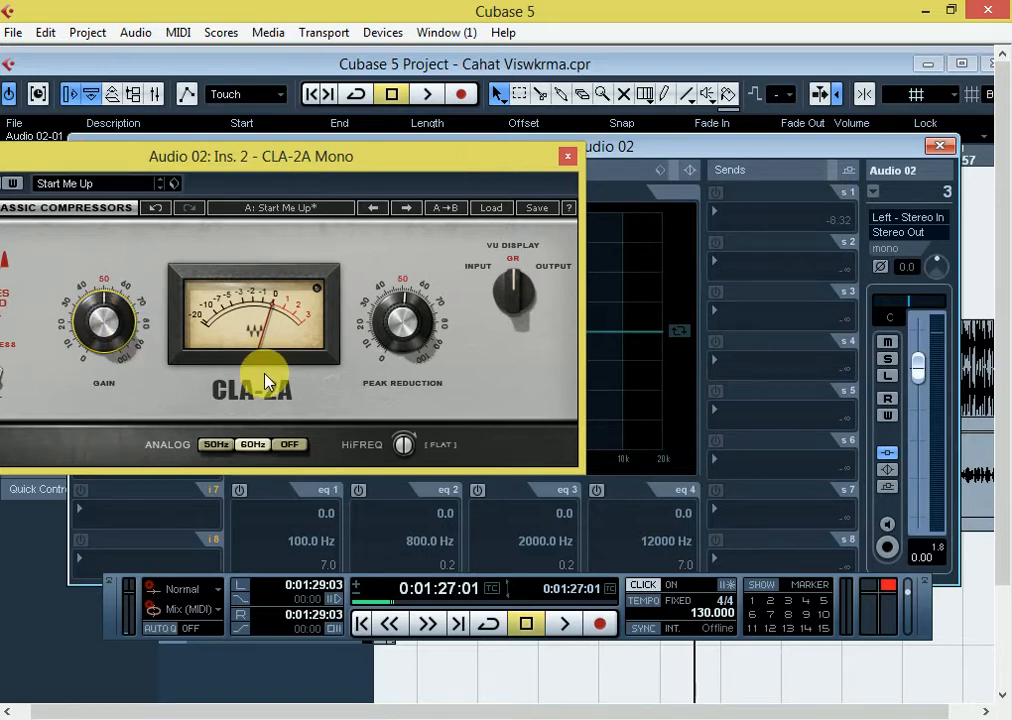
- Play the project, close the plug-in and channel settings, and mute the Copy of Audio 01 track
key(space)
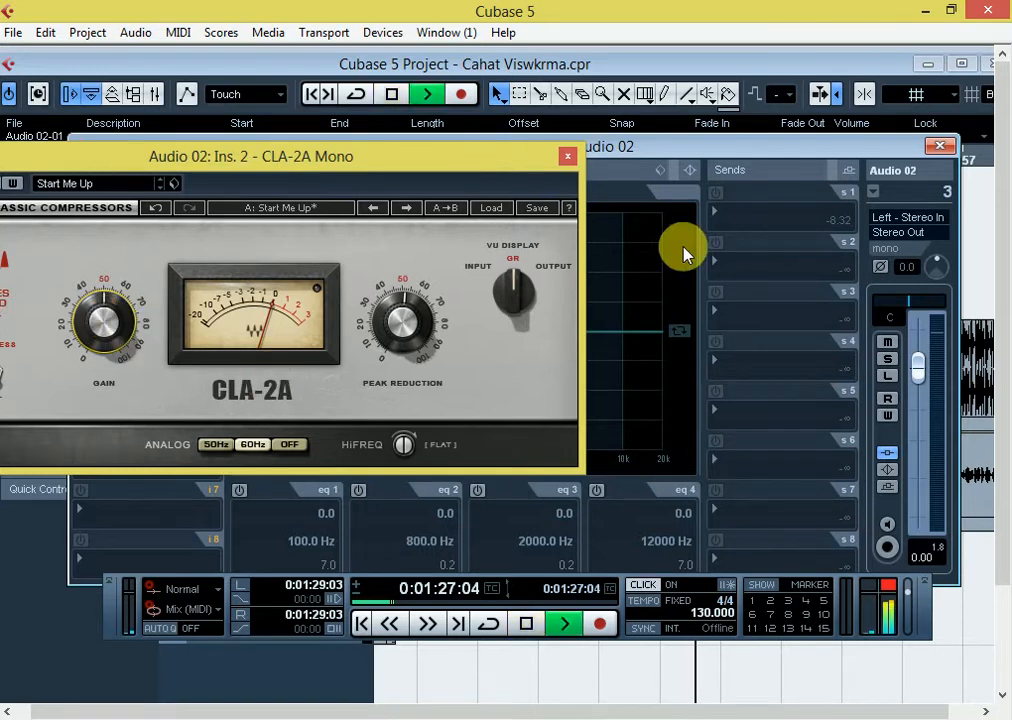
click(567, 157)
click(938, 147)
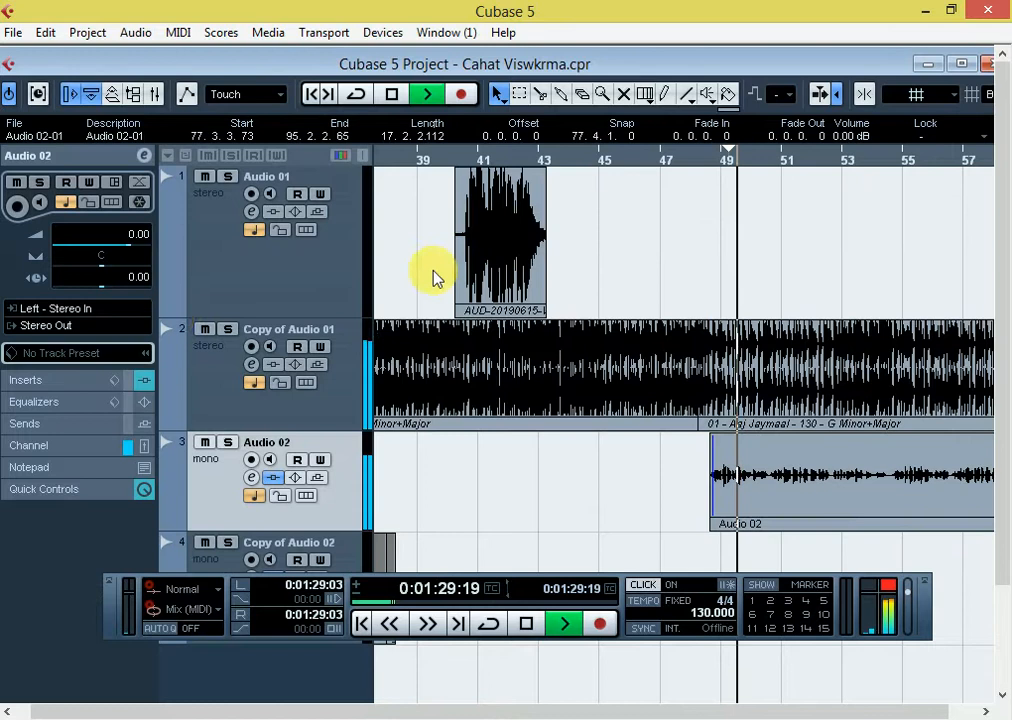
click(205, 331)
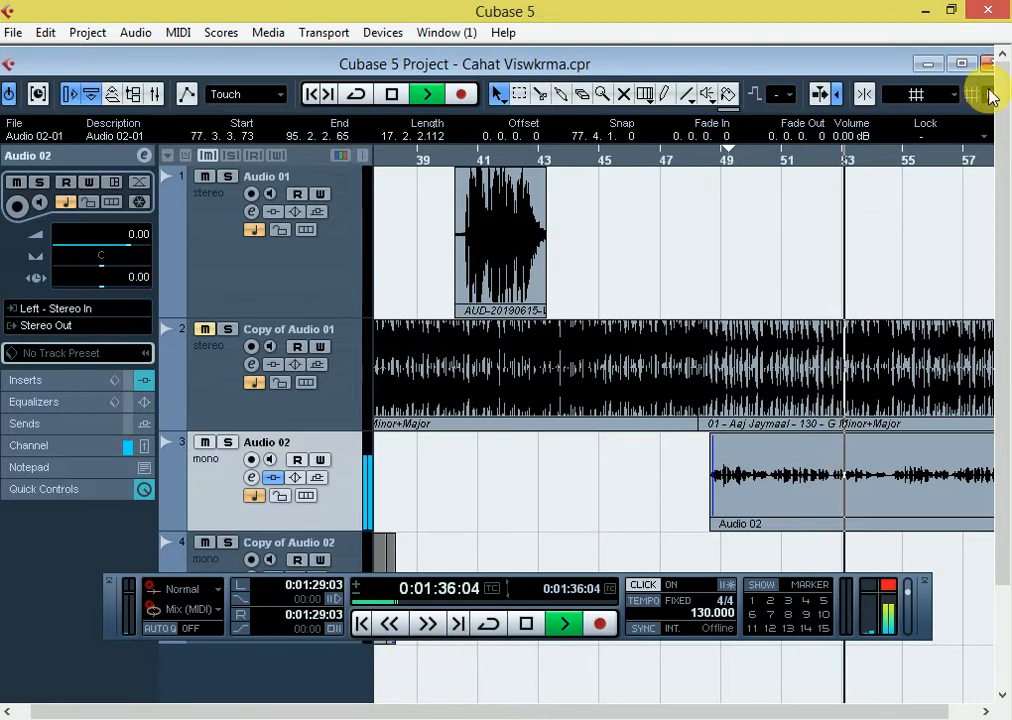
- Stop playback with the transport panel moved out of the way, and place the project cursor at 0:01:28:00, where the Audio 02 clip starts
click(965, 65)
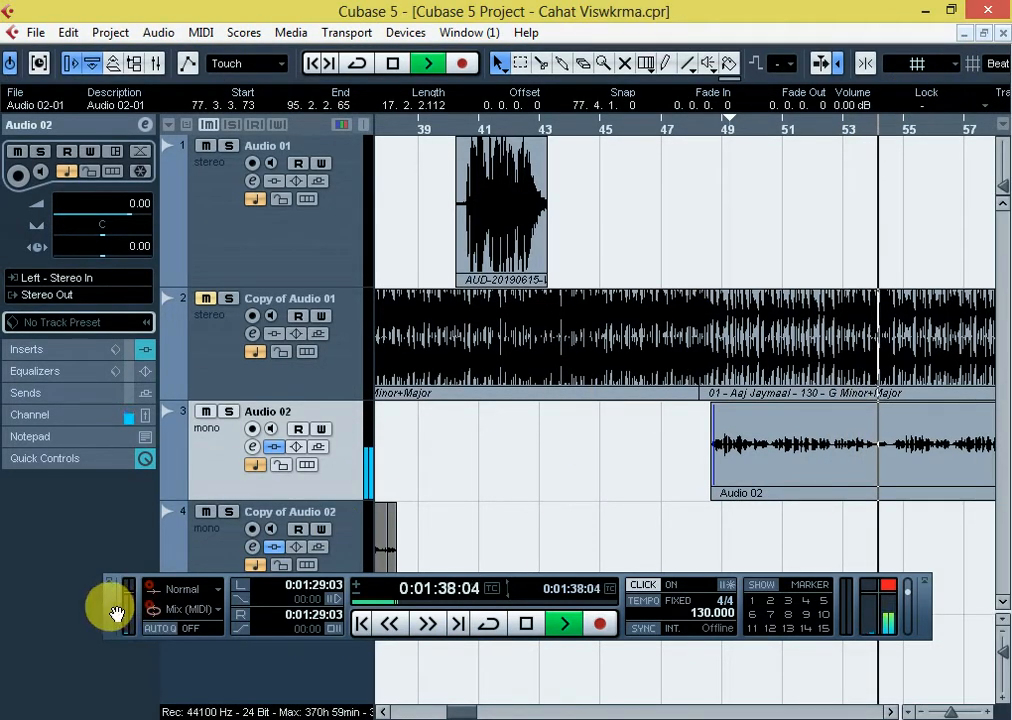
drag(113, 610, 178, 705)
key(space)
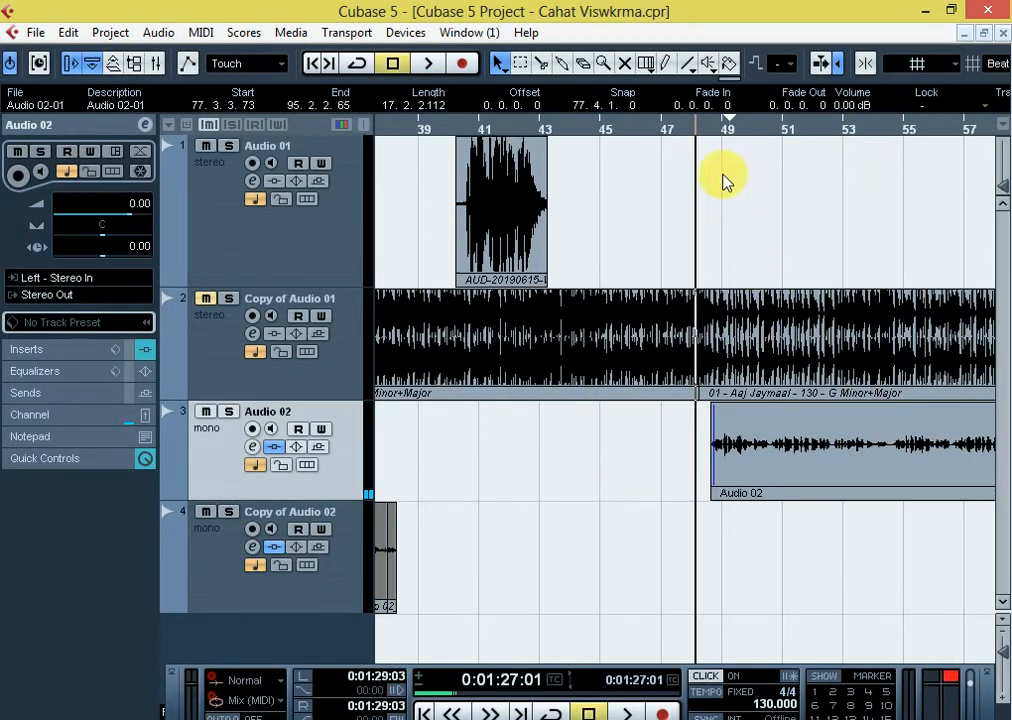
click(718, 130)
click(711, 130)
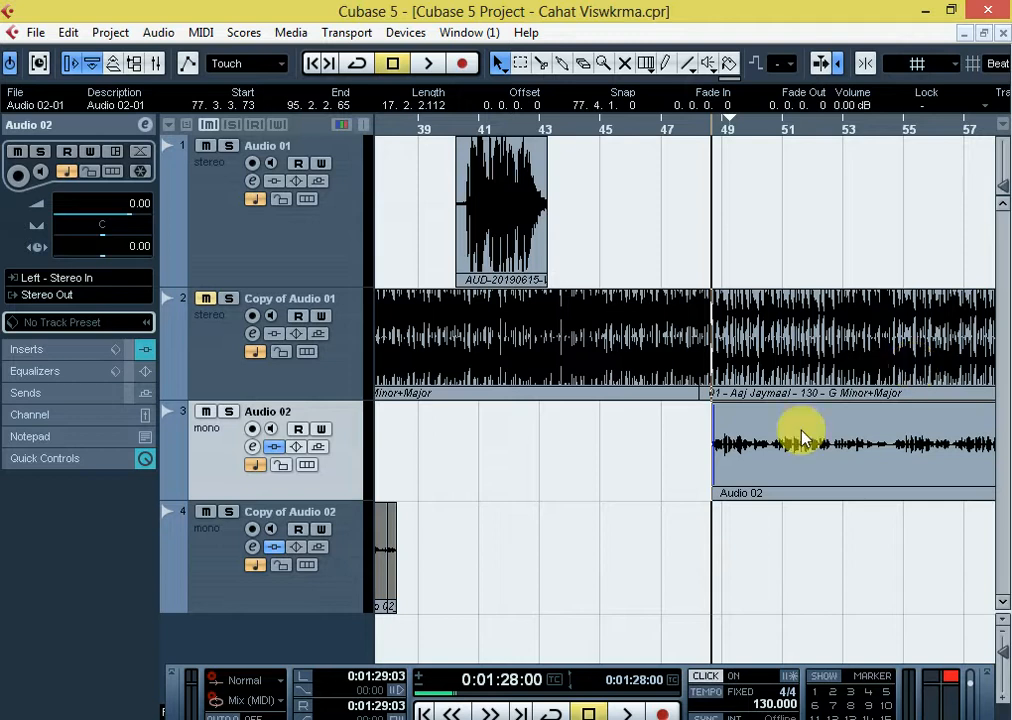
- Review the AutoTuneVST and CLA-2A Mono settings in the Audio 02 channel inserts
click(252, 446)
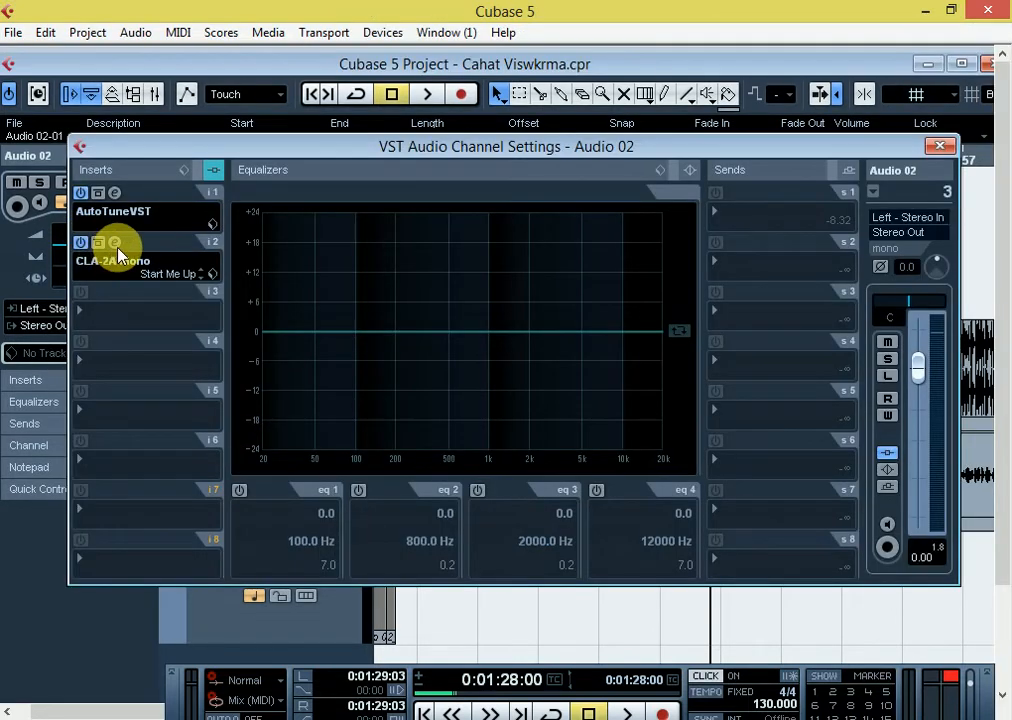
click(114, 193)
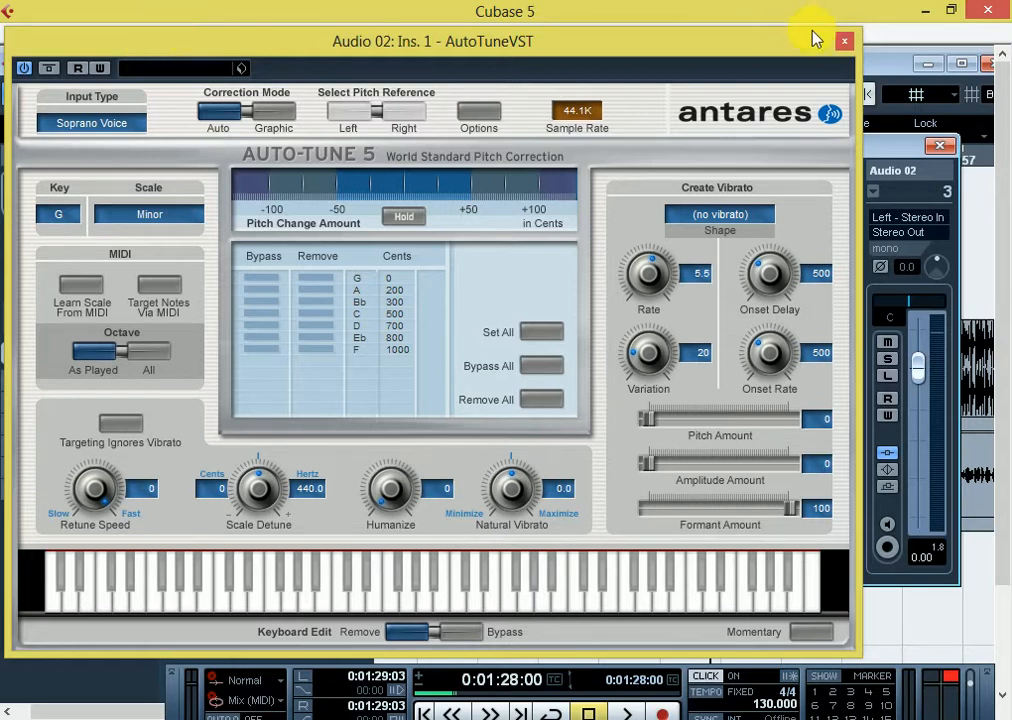
click(845, 41)
click(117, 259)
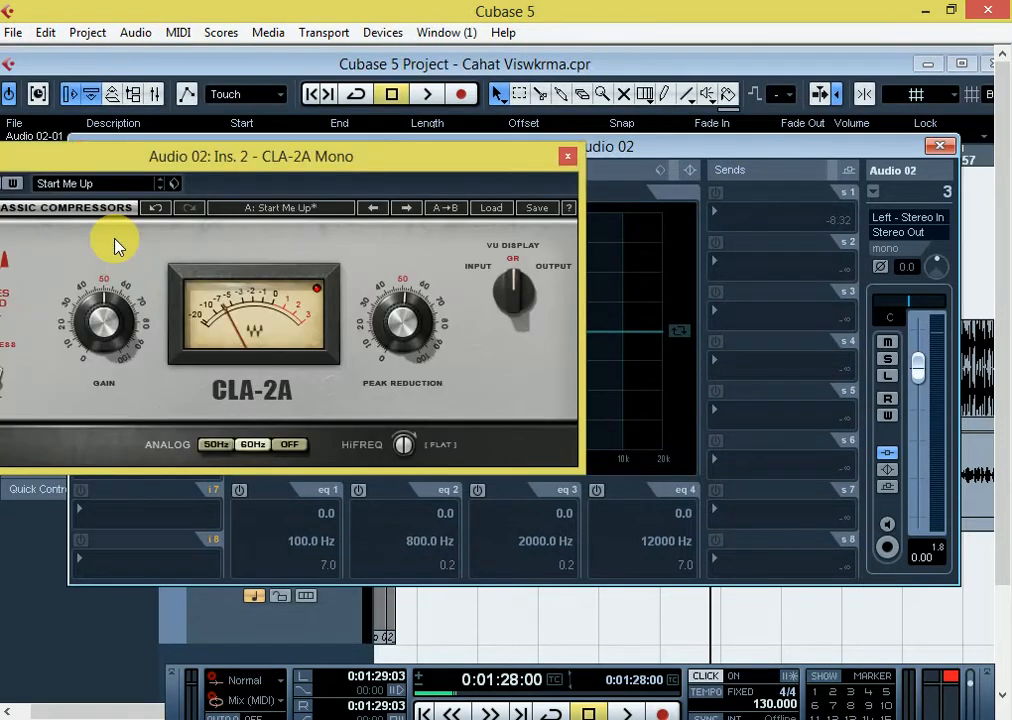
click(567, 159)
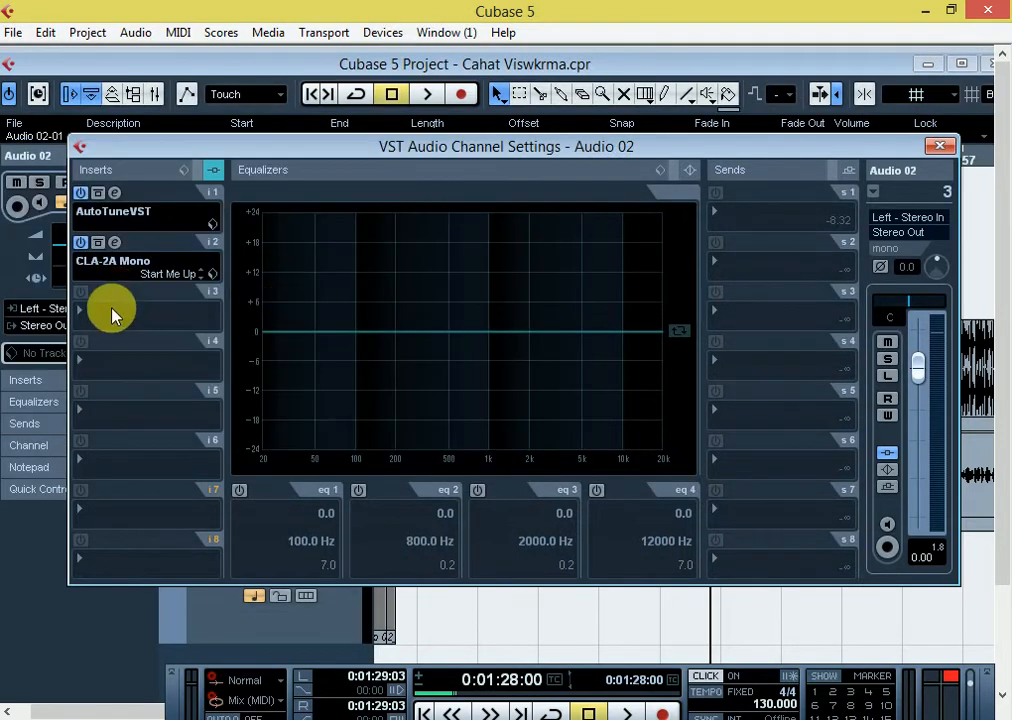
- Load C1 comp Mono in the third insert slot of Audio 02 and audition the track through it
click(112, 314)
mouse_move(117, 225)
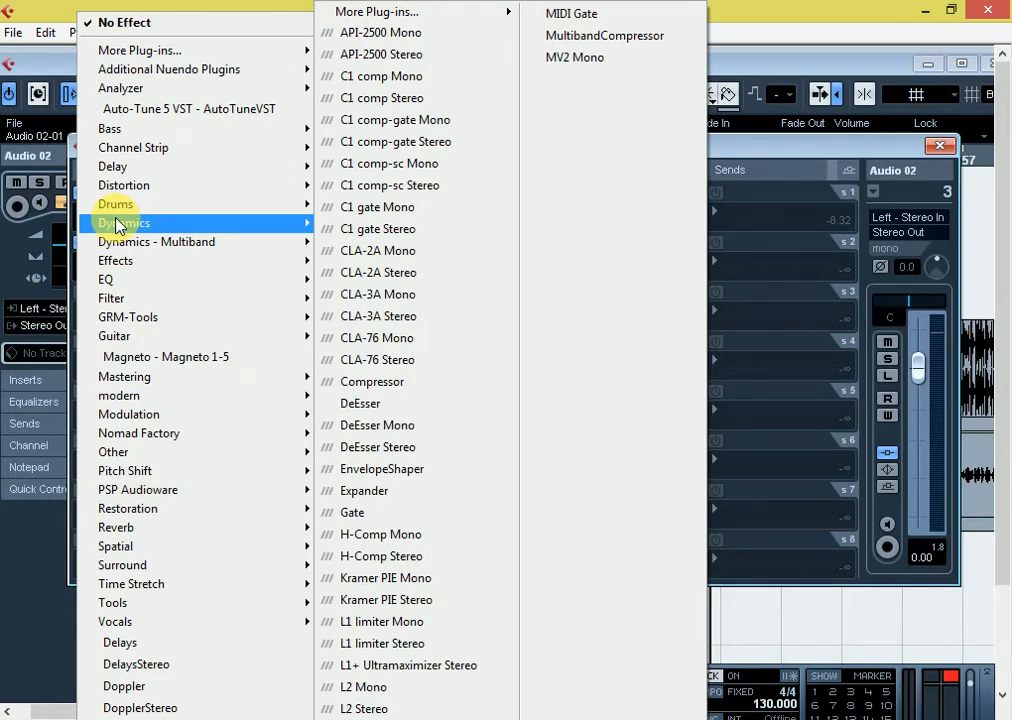
click(405, 78)
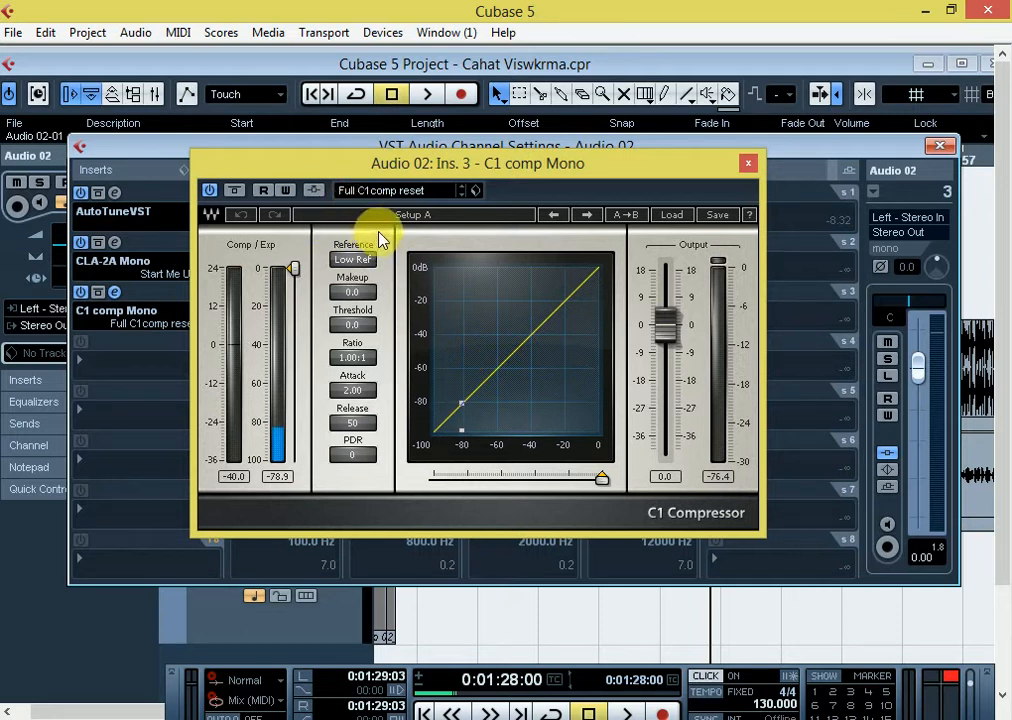
key(space)
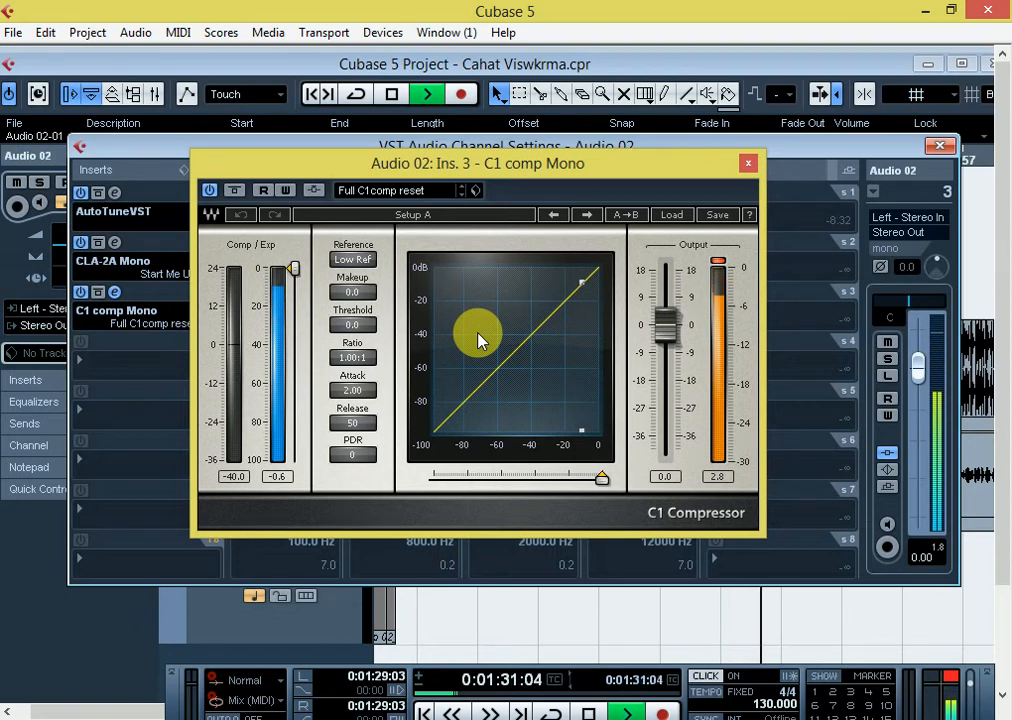
key(space)
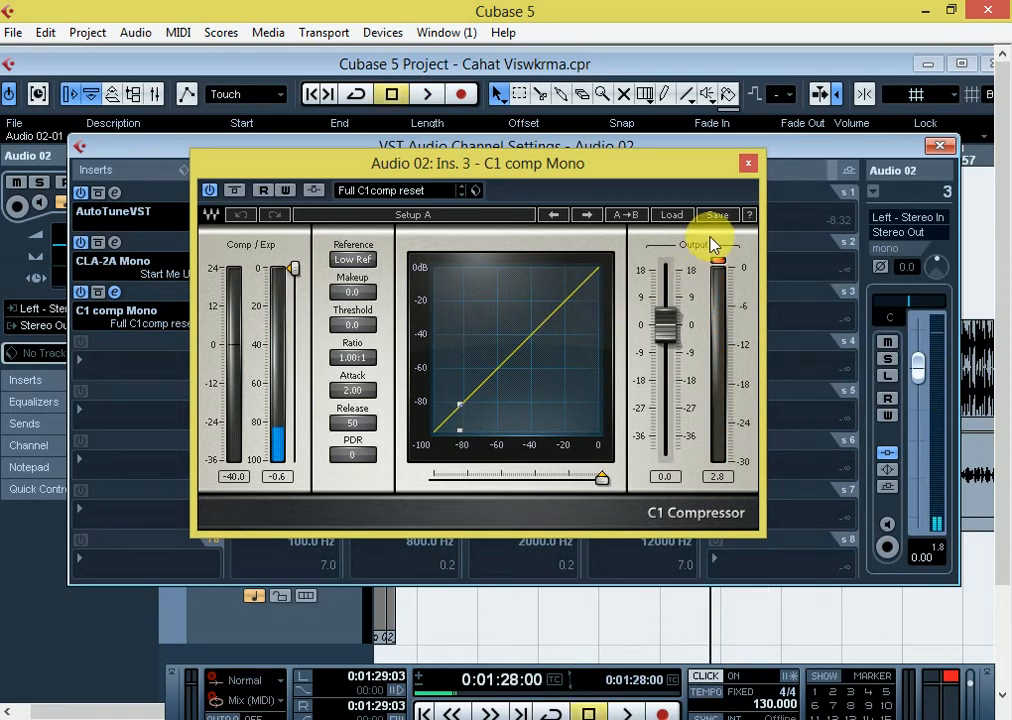
click(746, 168)
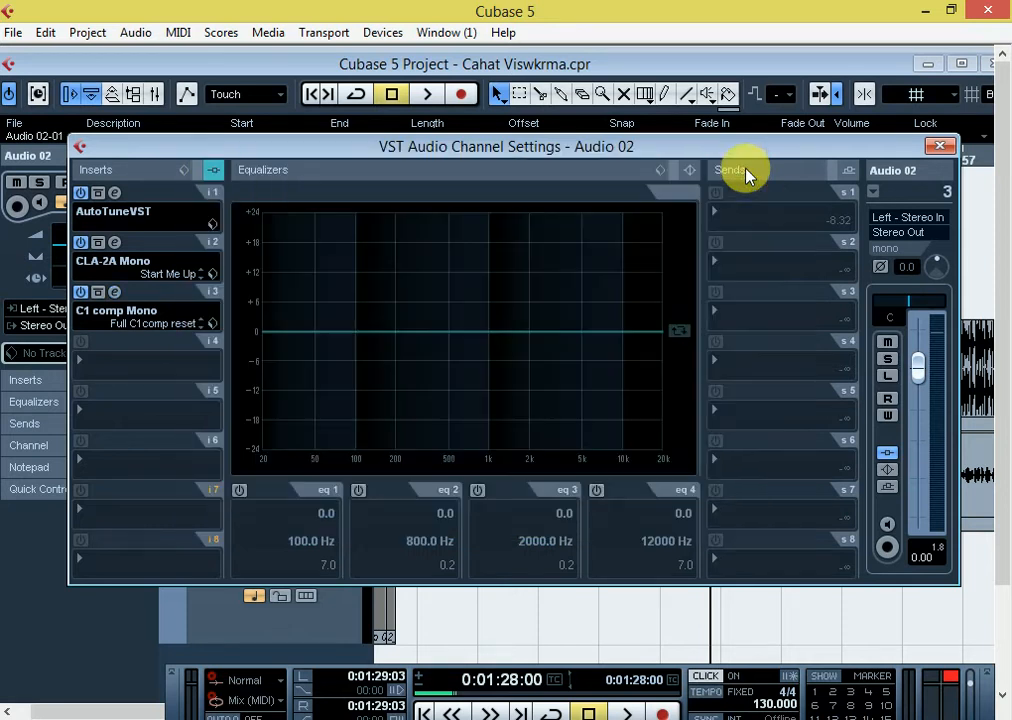
- Load L2 Mono in the fourth insert slot of Audio 02 and set its threshold to -15.0
click(128, 372)
mouse_move(136, 228)
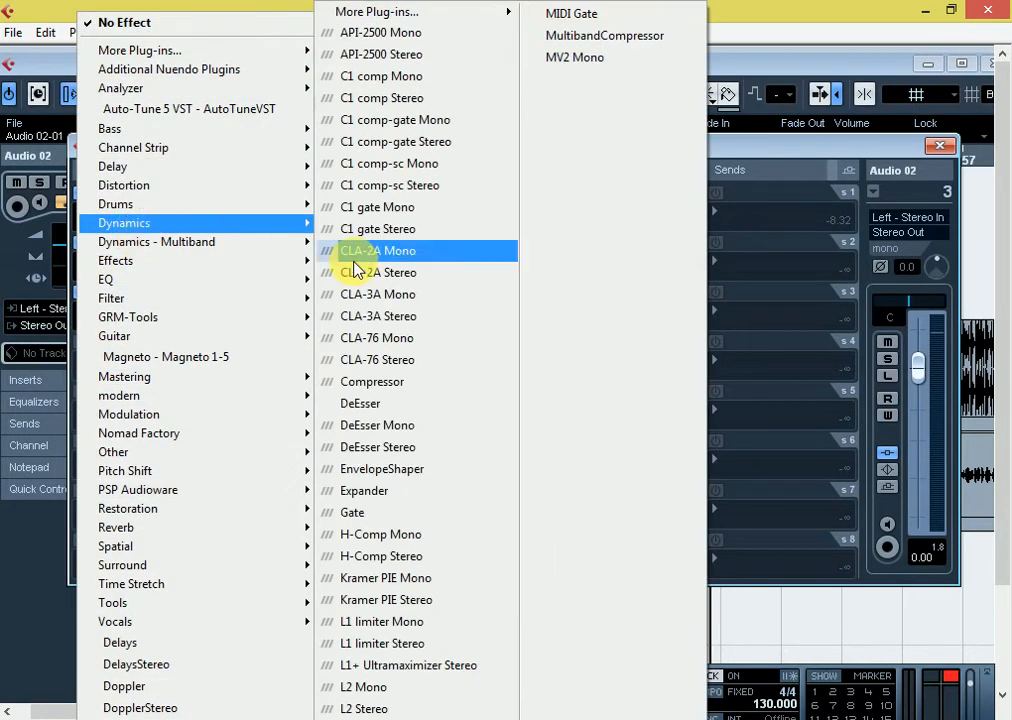
click(373, 688)
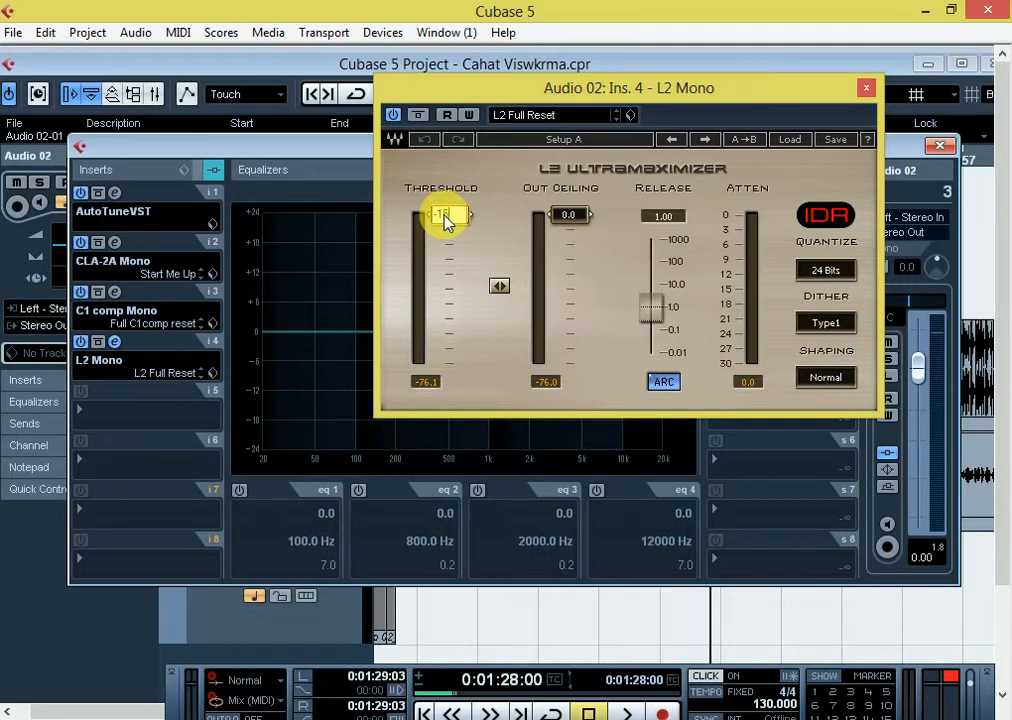
drag(445, 222, 459, 267)
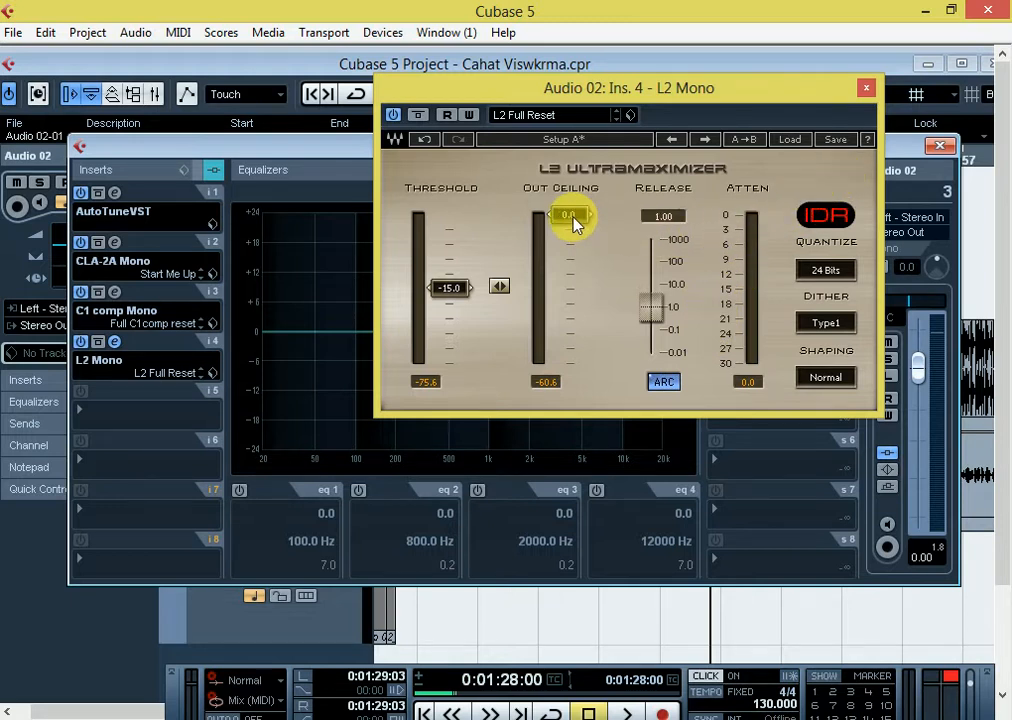
- Lower the L2 Mono out ceiling to -2.6 while auditioning the track, and close the plug-in window
drag(573, 224, 573, 242)
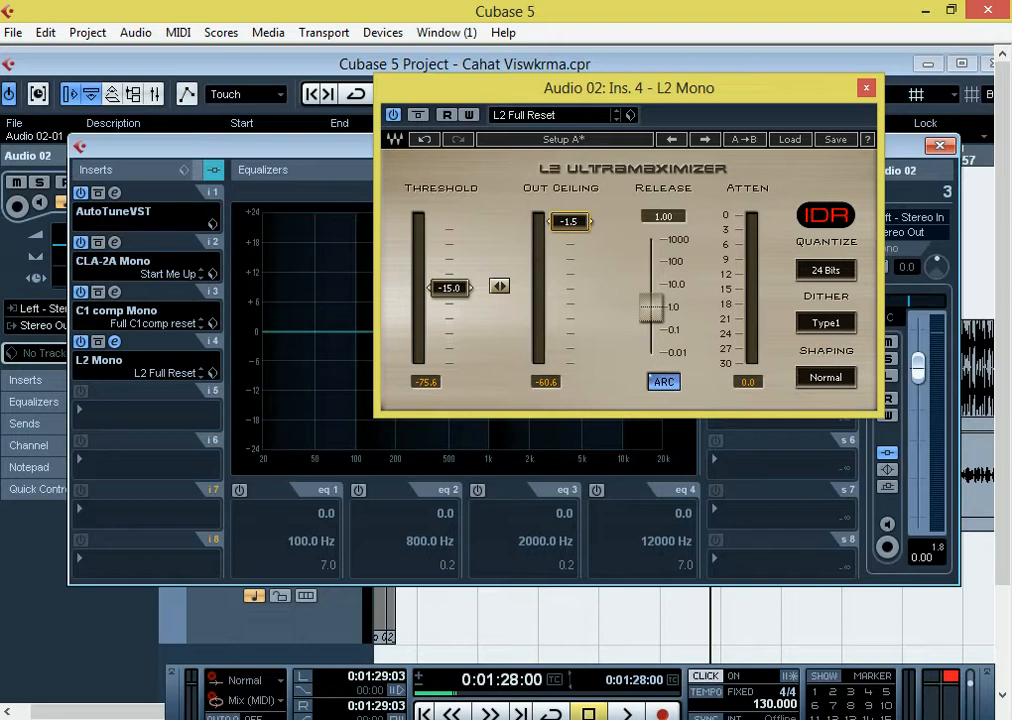
key(space)
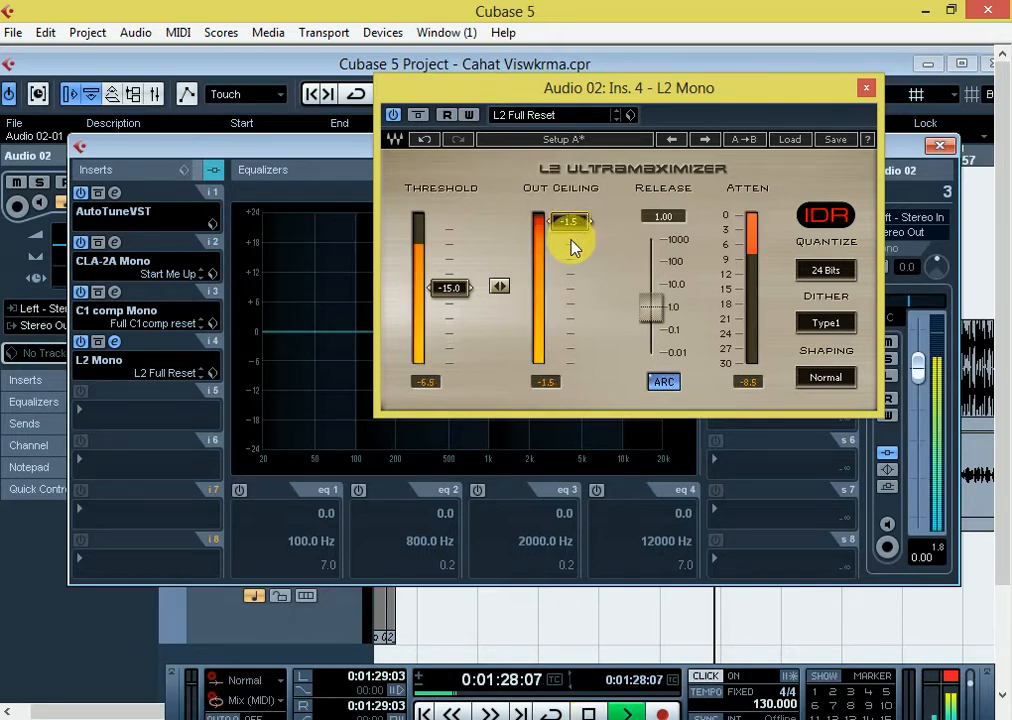
drag(573, 232, 573, 243)
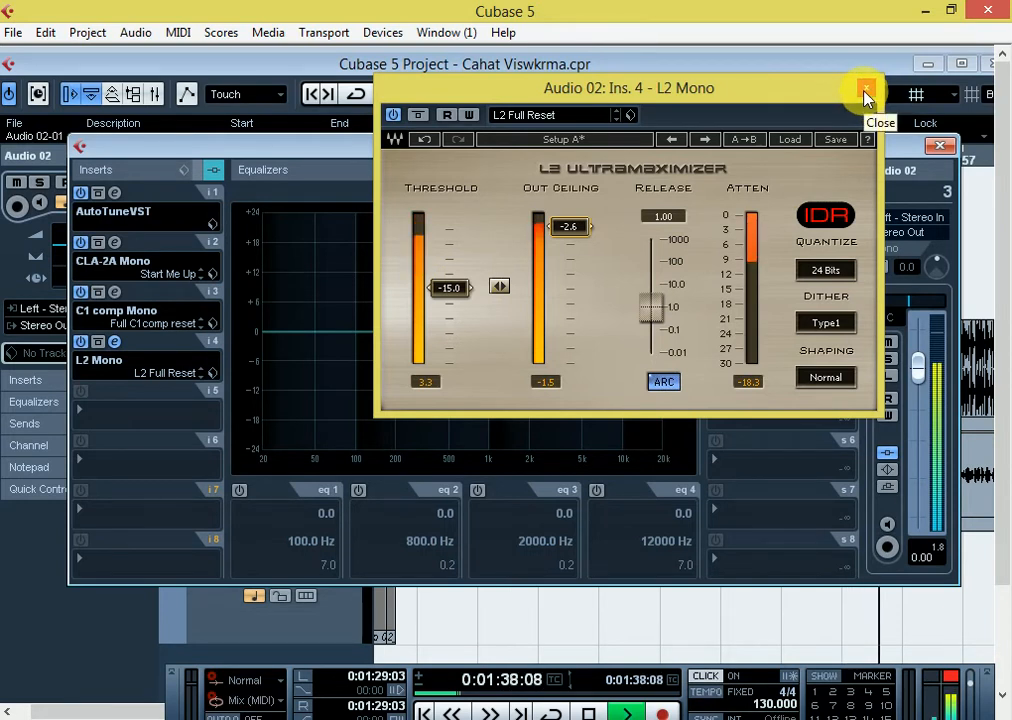
key(space)
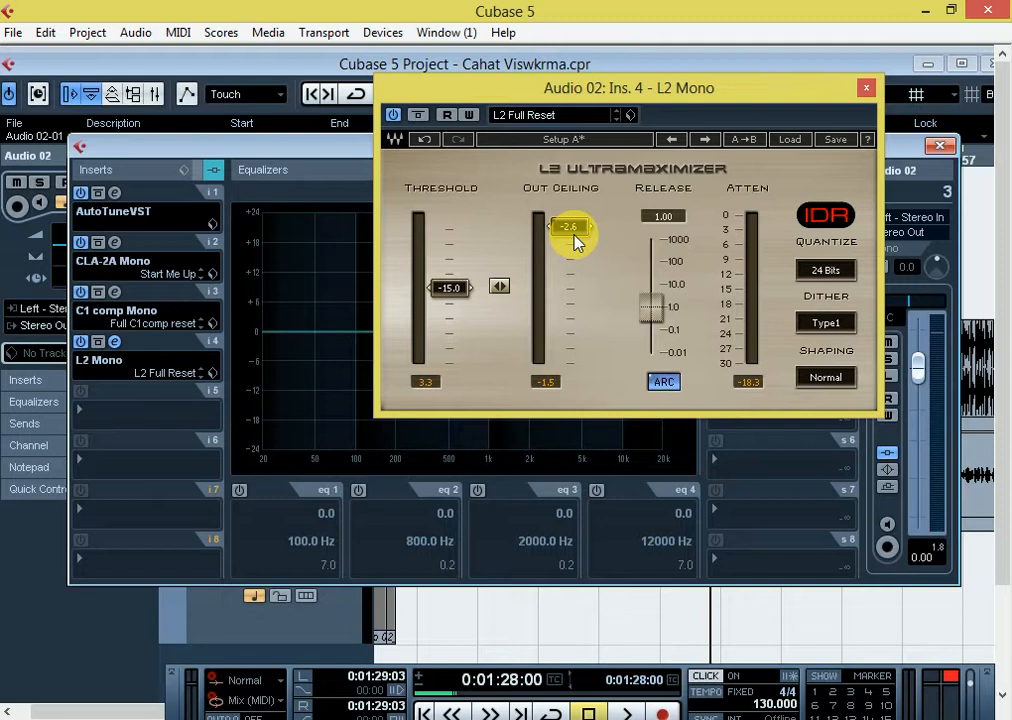
click(864, 89)
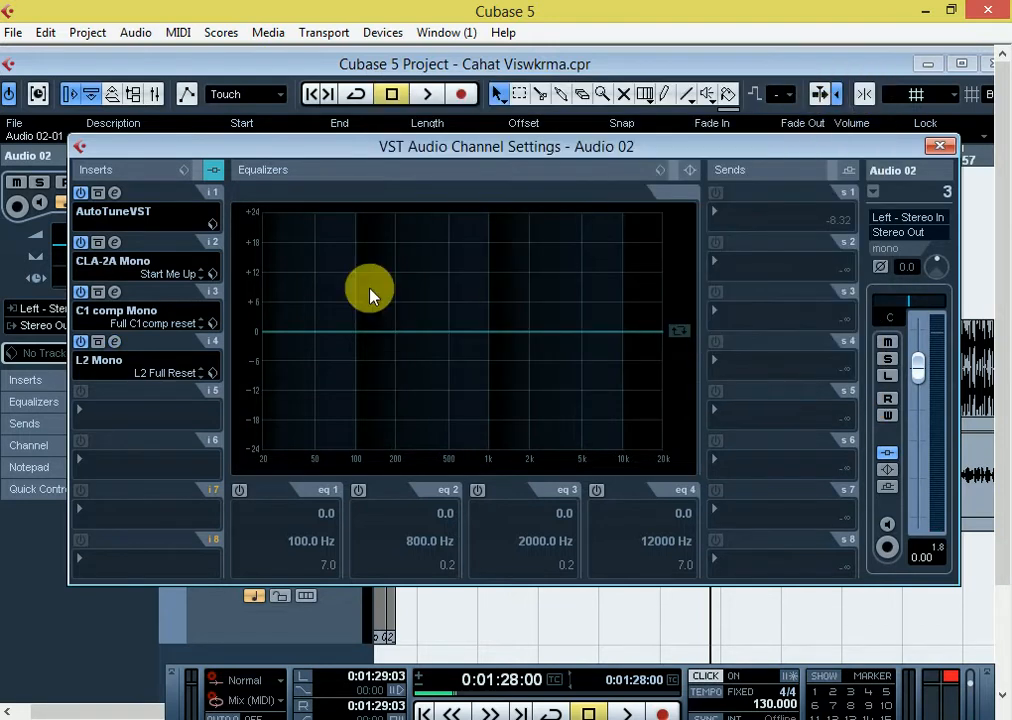
- Load H-Comp Mono in the fifth insert slot of Audio 02, set Analog to 3 and raise its output
click(100, 420)
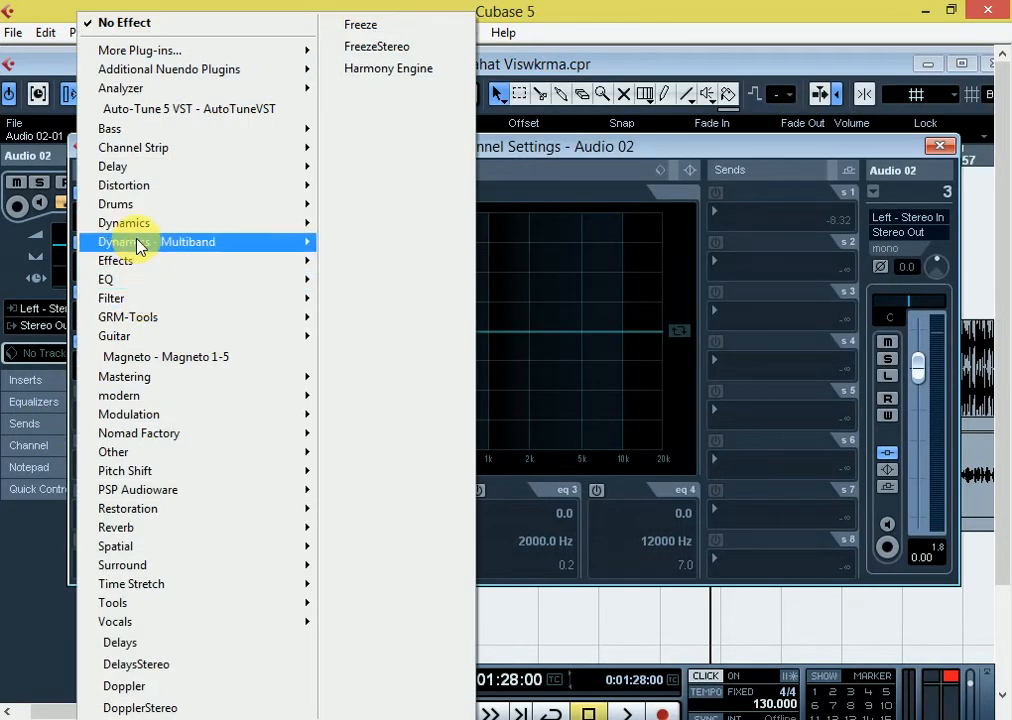
mouse_move(137, 233)
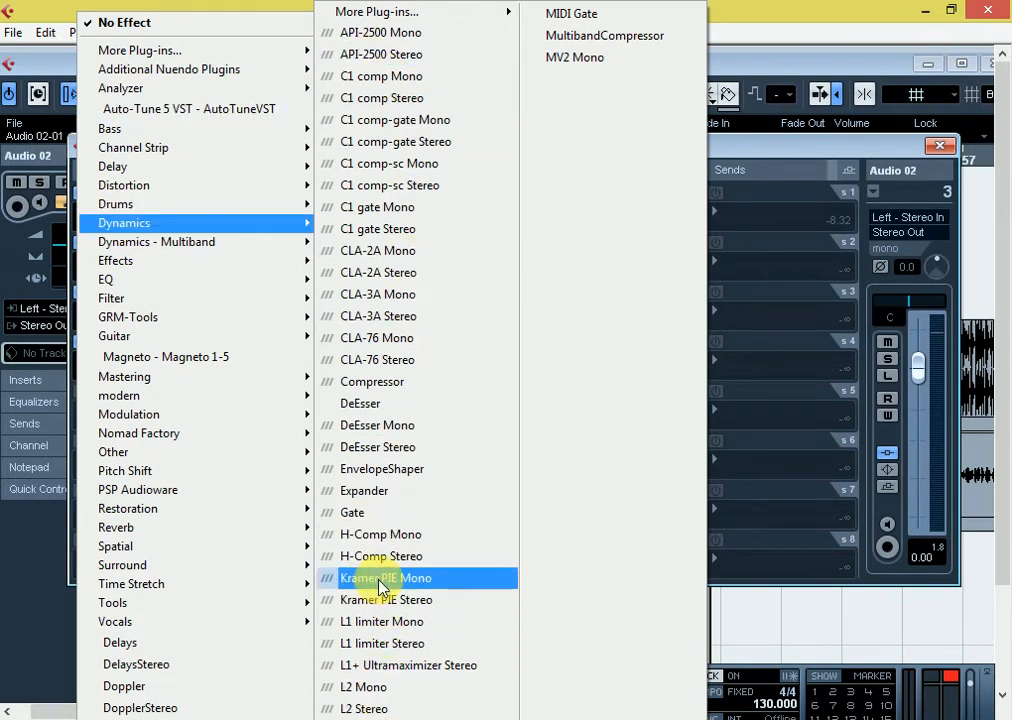
click(374, 545)
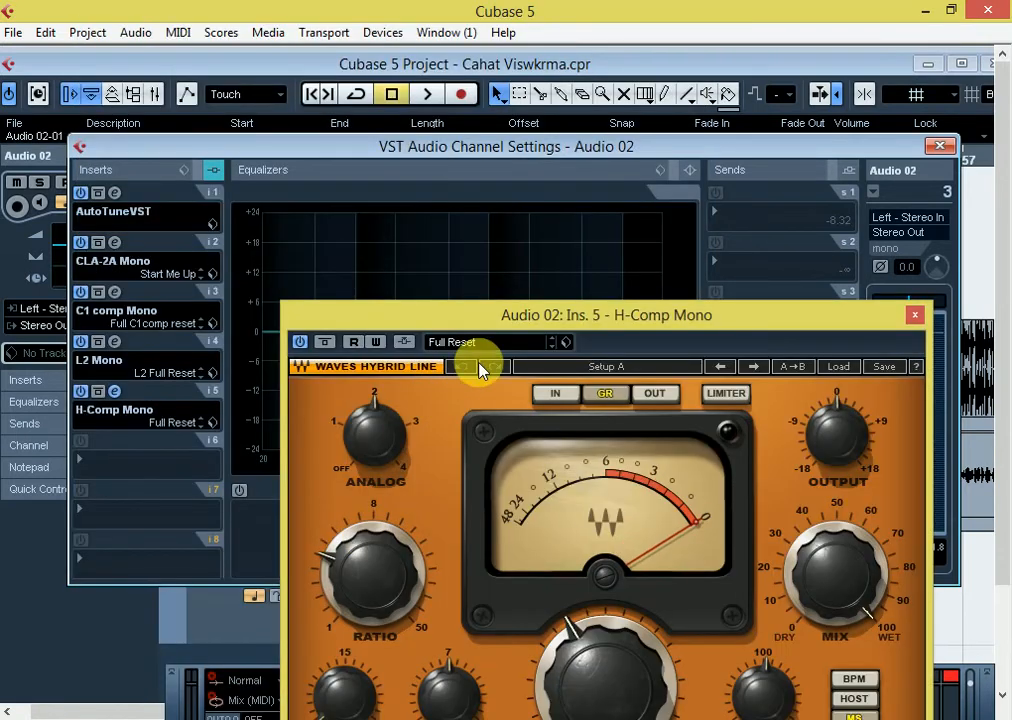
drag(505, 325, 441, 157)
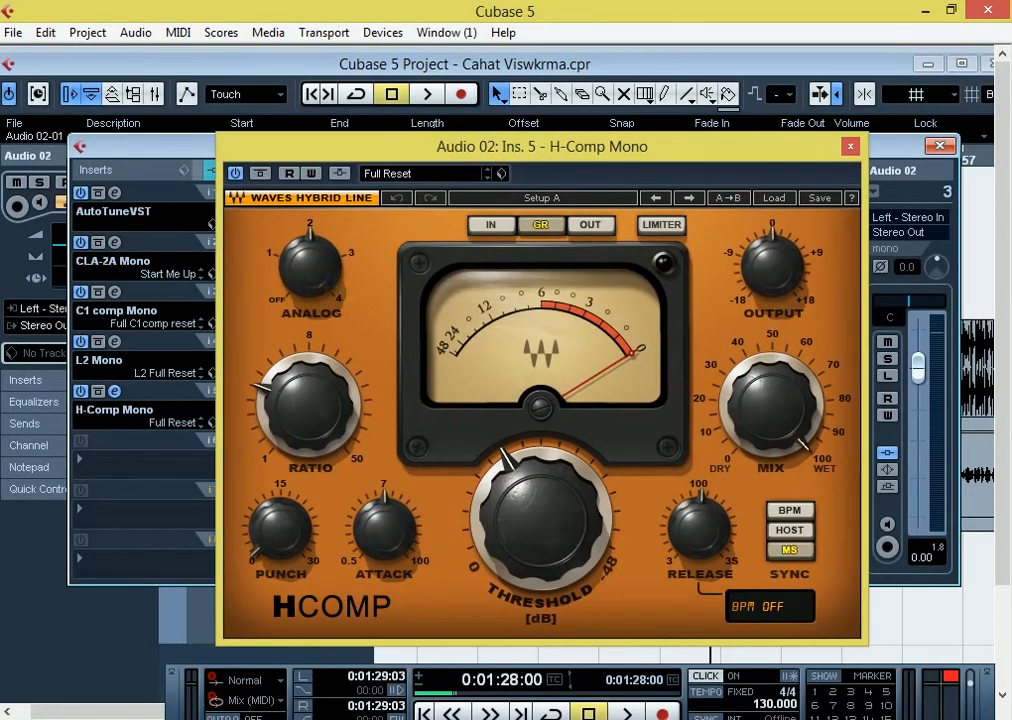
drag(310, 266, 310, 254)
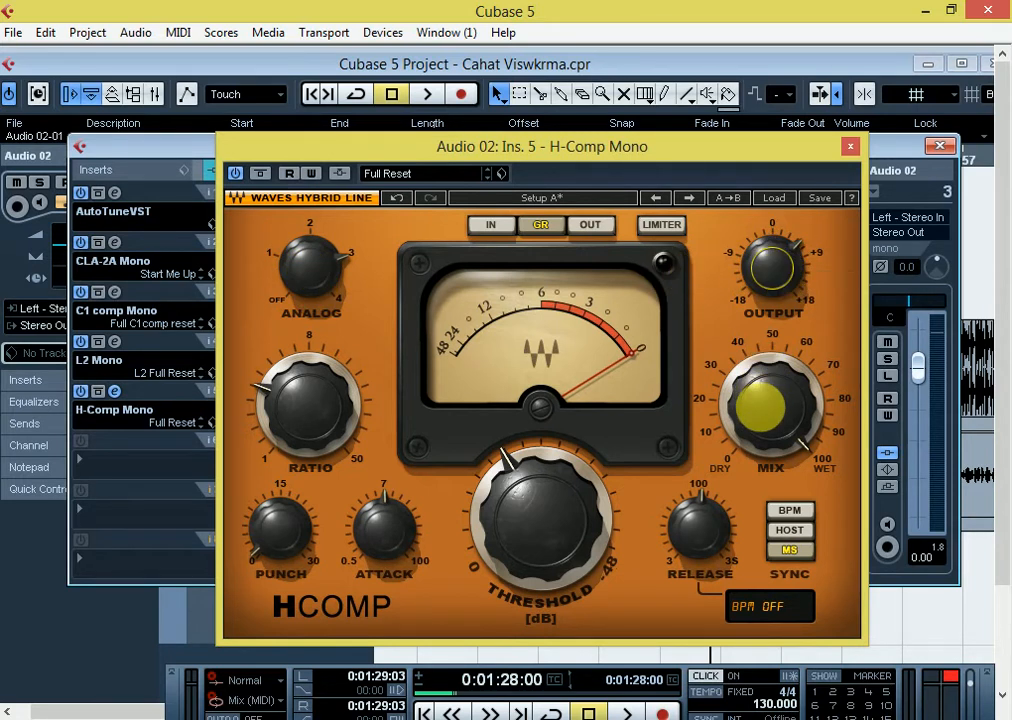
- Set the H-Comp mix to just under 30, lower the threshold, raise ratio, punch and attack, and set release to 501
drag(762, 405, 762, 477)
mouse_move(497, 524)
mouse_down()
mouse_move(497, 470)
mouse_move(497, 505)
mouse_up()
drag(294, 389, 294, 330)
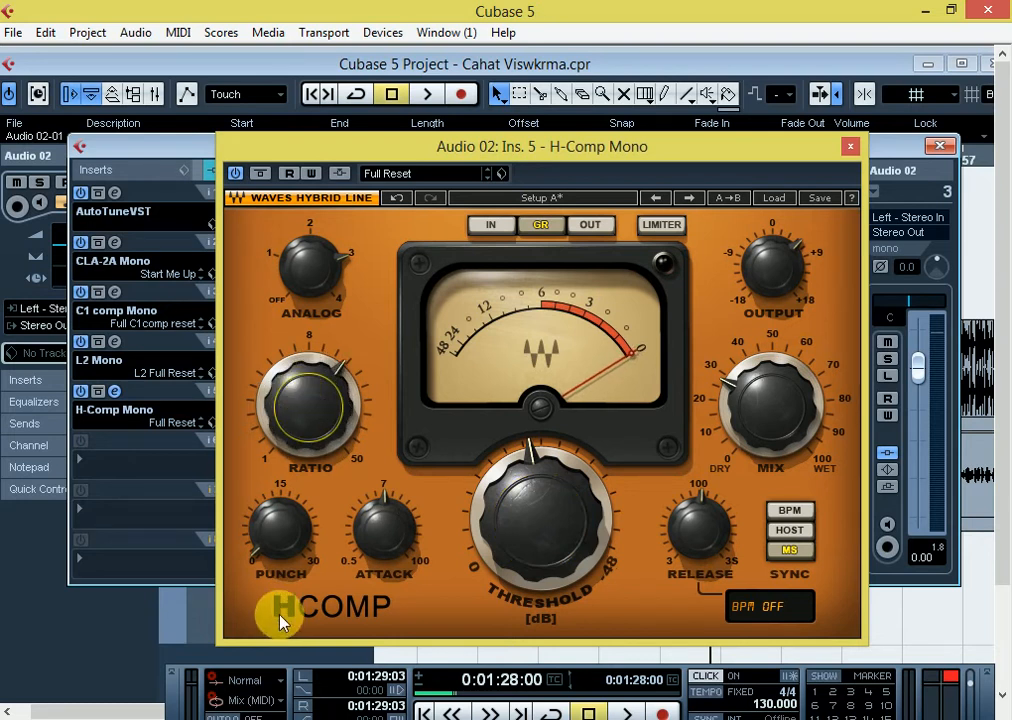
drag(297, 565, 297, 525)
drag(415, 562, 381, 508)
drag(700, 530, 700, 526)
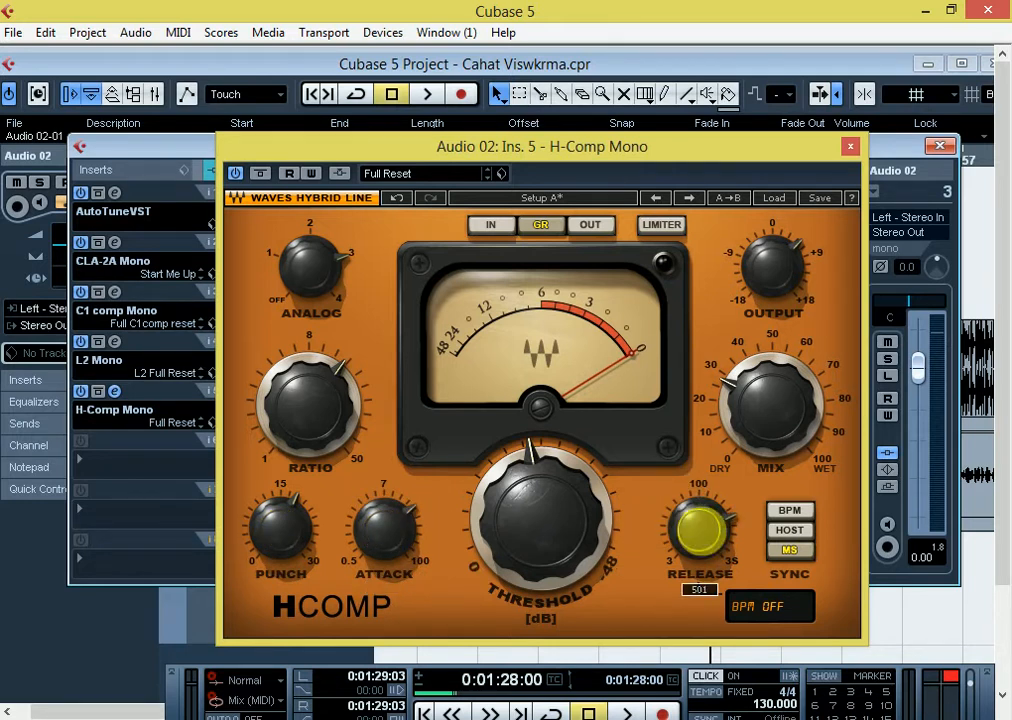
- Audition the track through H-Comp Mono, stop playback and close the plug-in window
key(space)
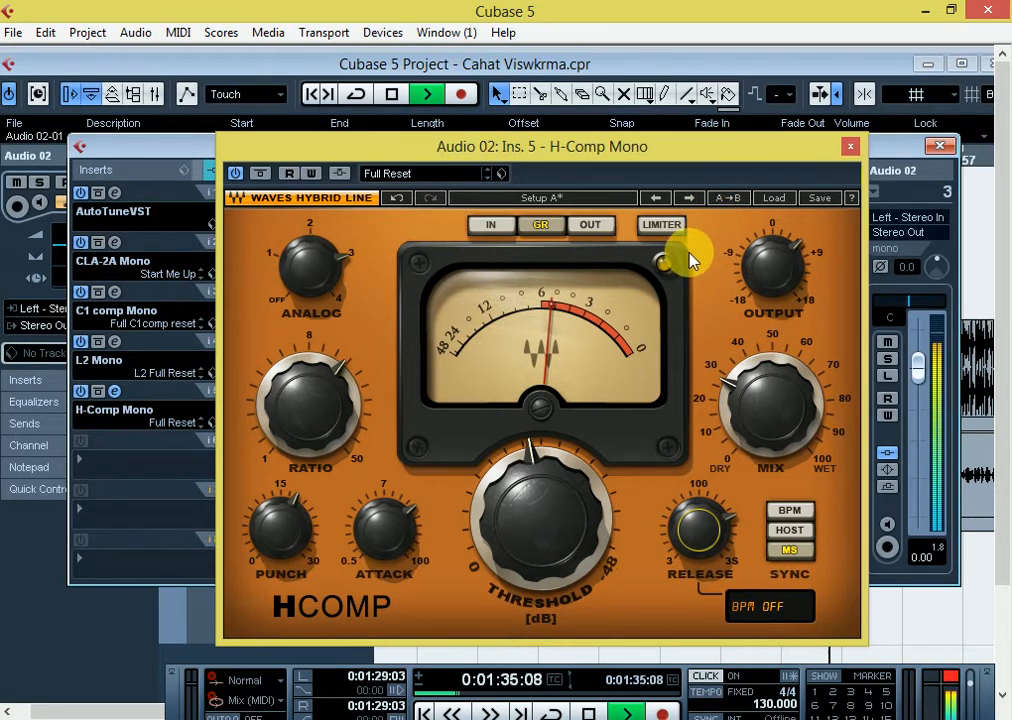
key(space)
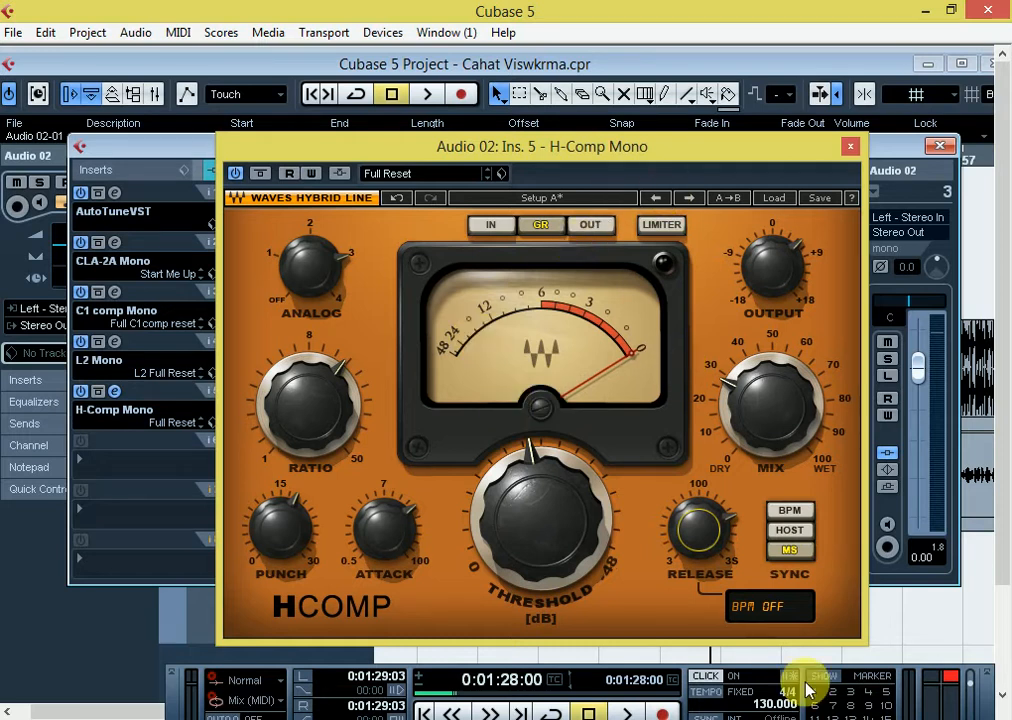
click(851, 148)
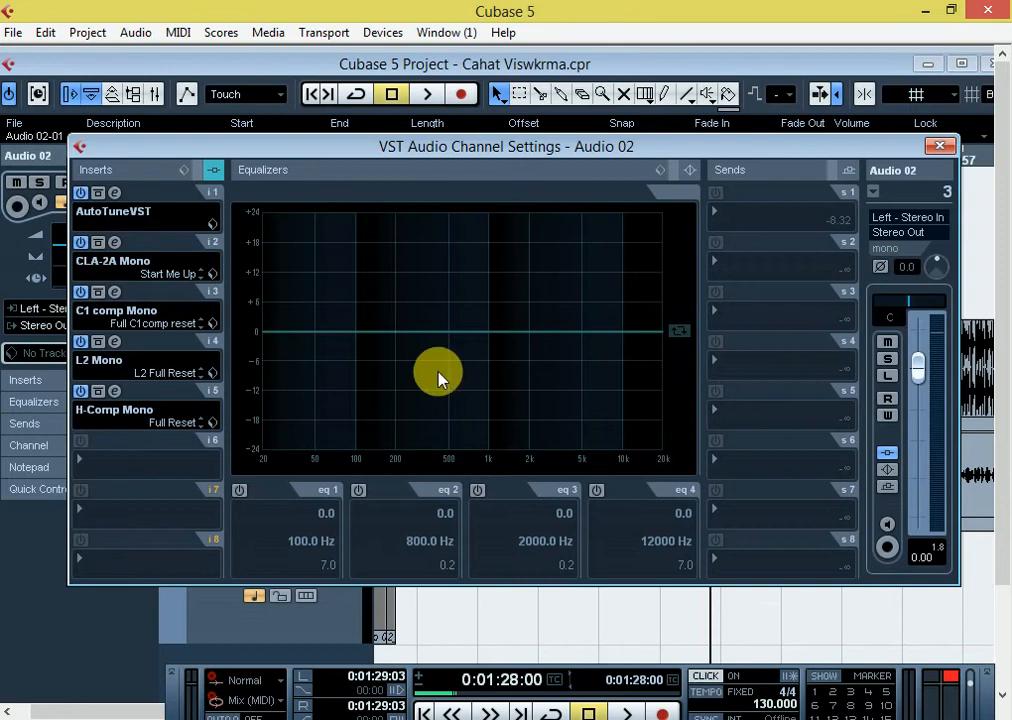
- Load X-Hum Mono in the sixth insert slot of Audio 02 and start playback to audition it
click(103, 466)
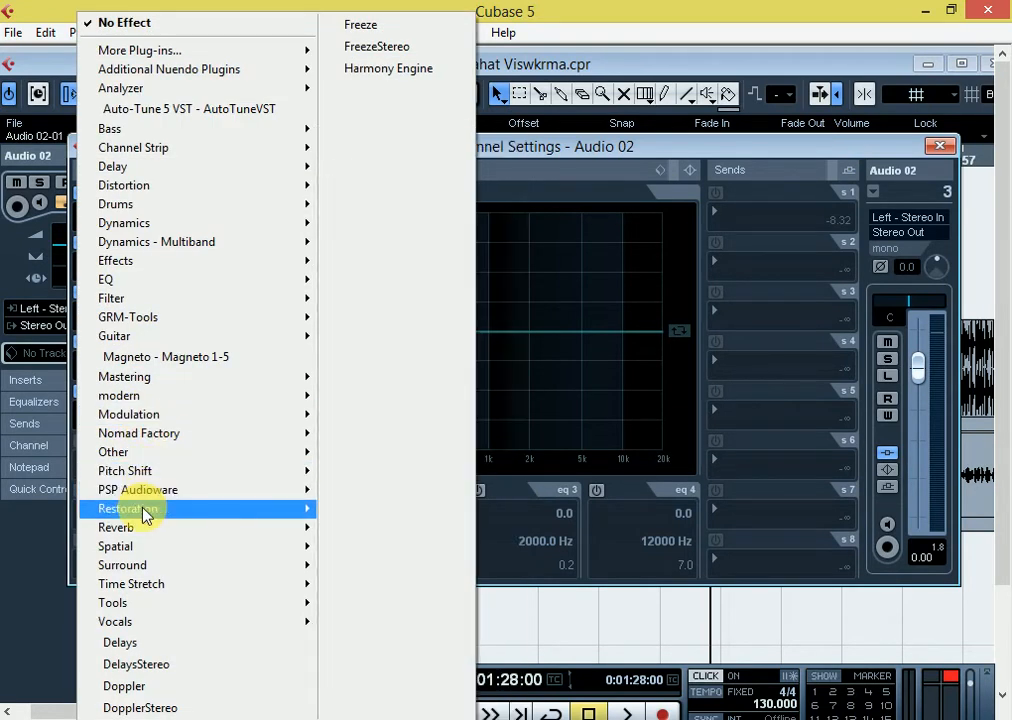
mouse_move(142, 510)
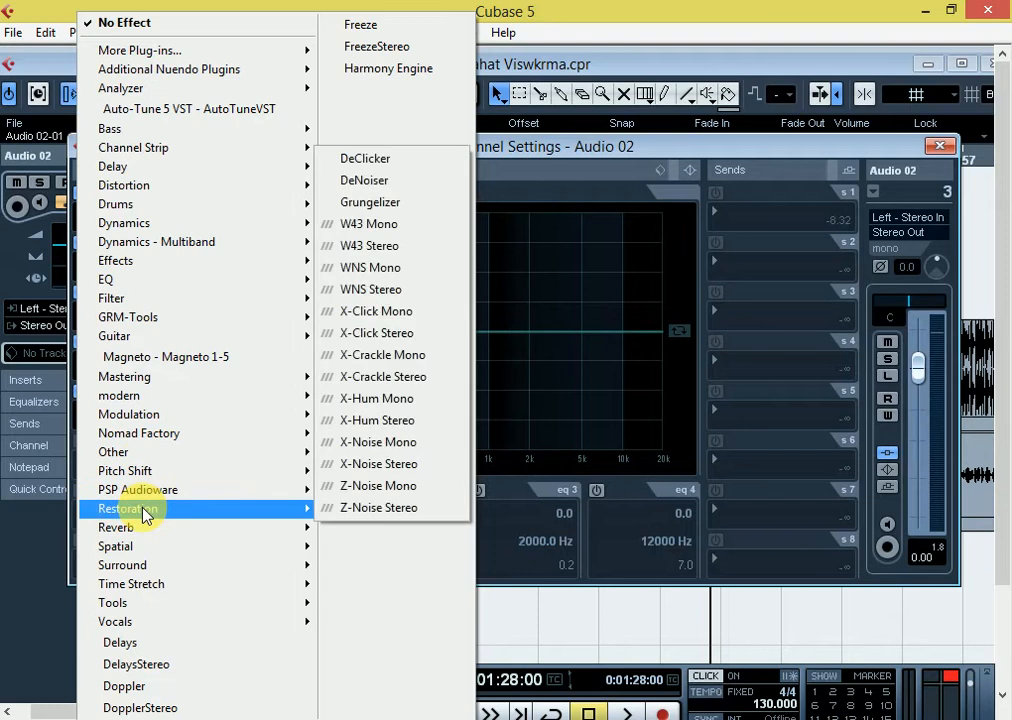
click(366, 399)
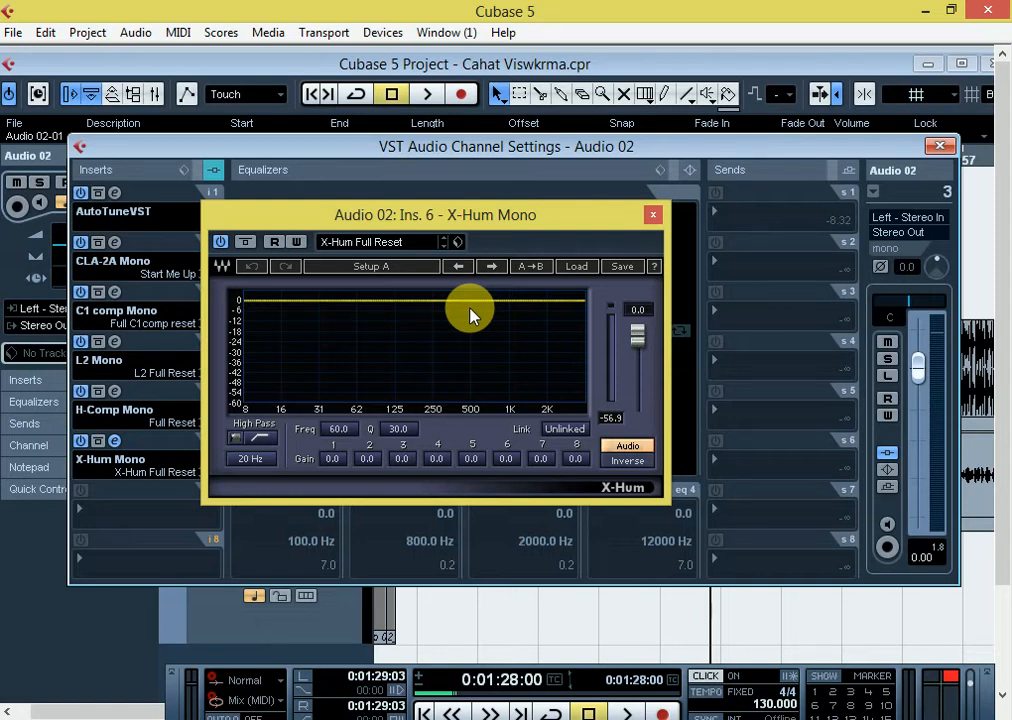
key(space)
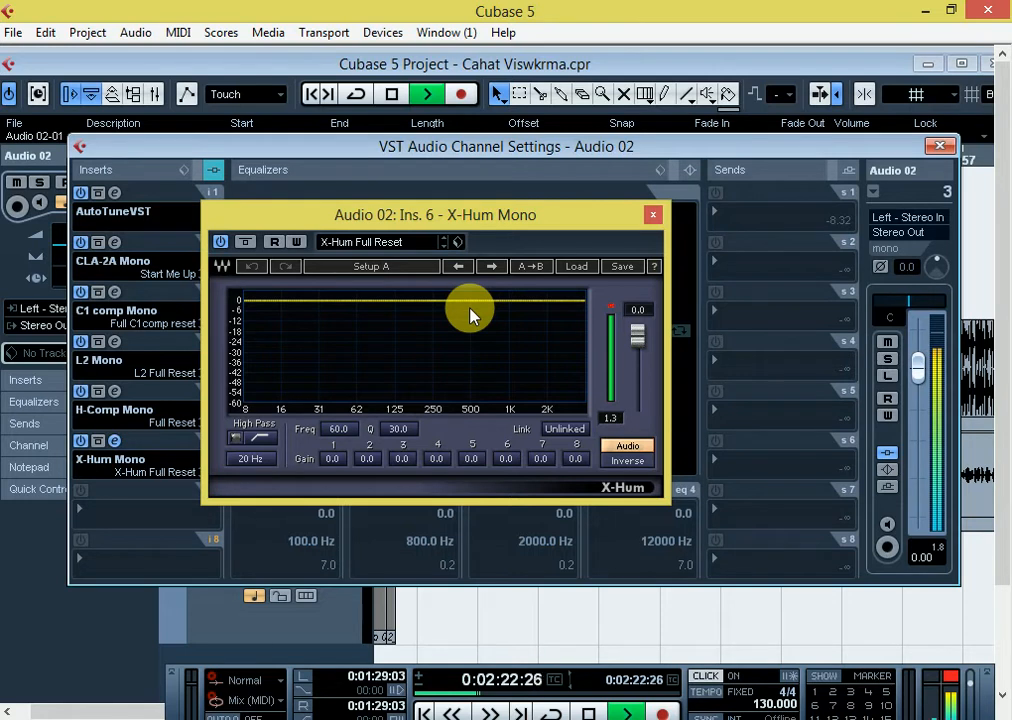
- Stop playback with the project cursor at 0:01:27:13, just before the Audio 02 clip, and close the channel settings and X-Hum windows
click(938, 147)
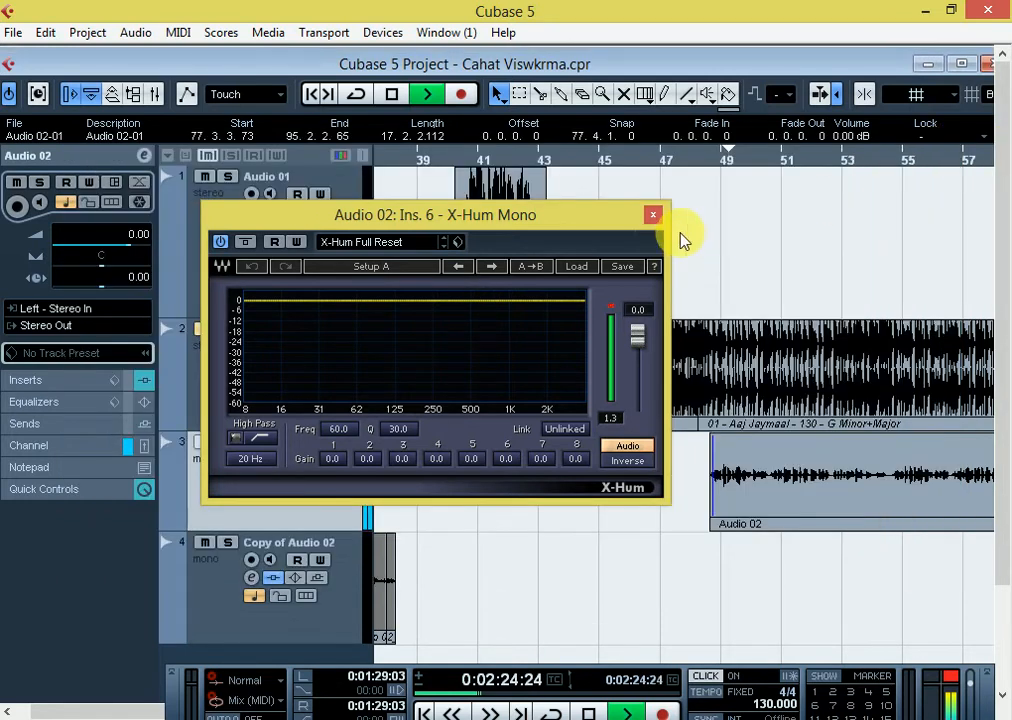
drag(595, 228, 584, 447)
key(g)
key(g)
key(g)
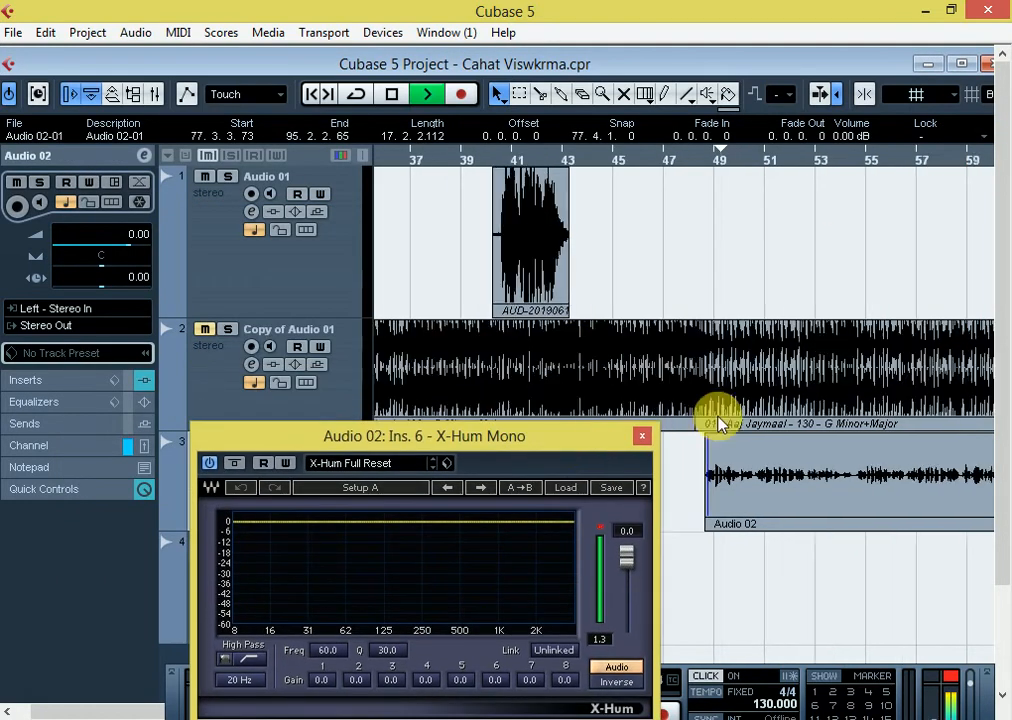
key(g)
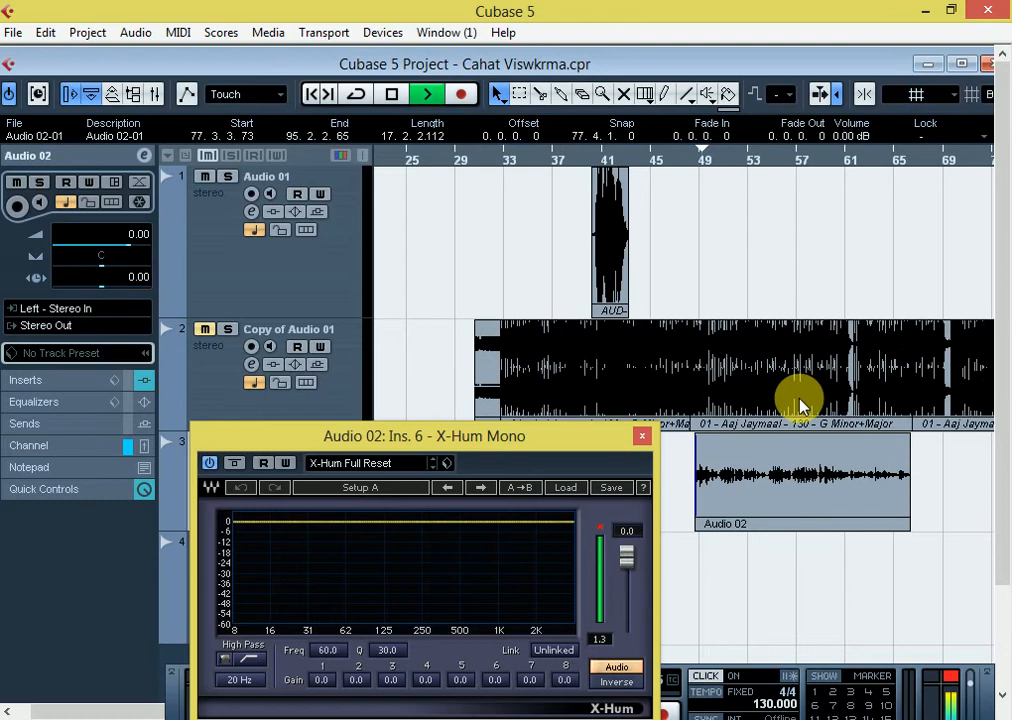
click(693, 161)
drag(515, 442, 520, 308)
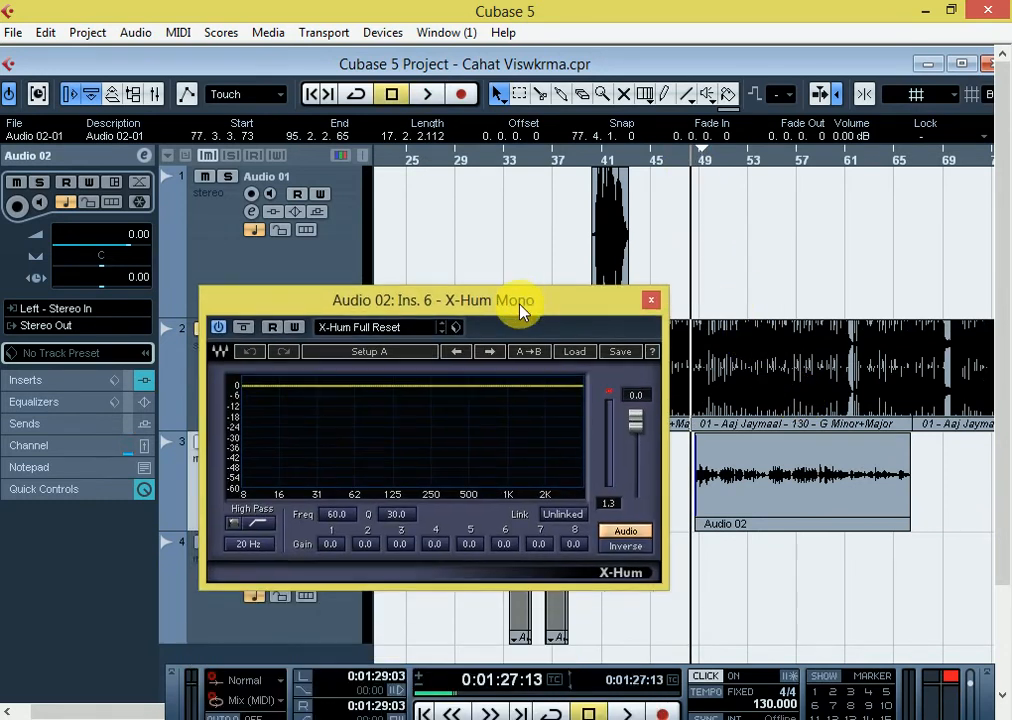
click(651, 300)
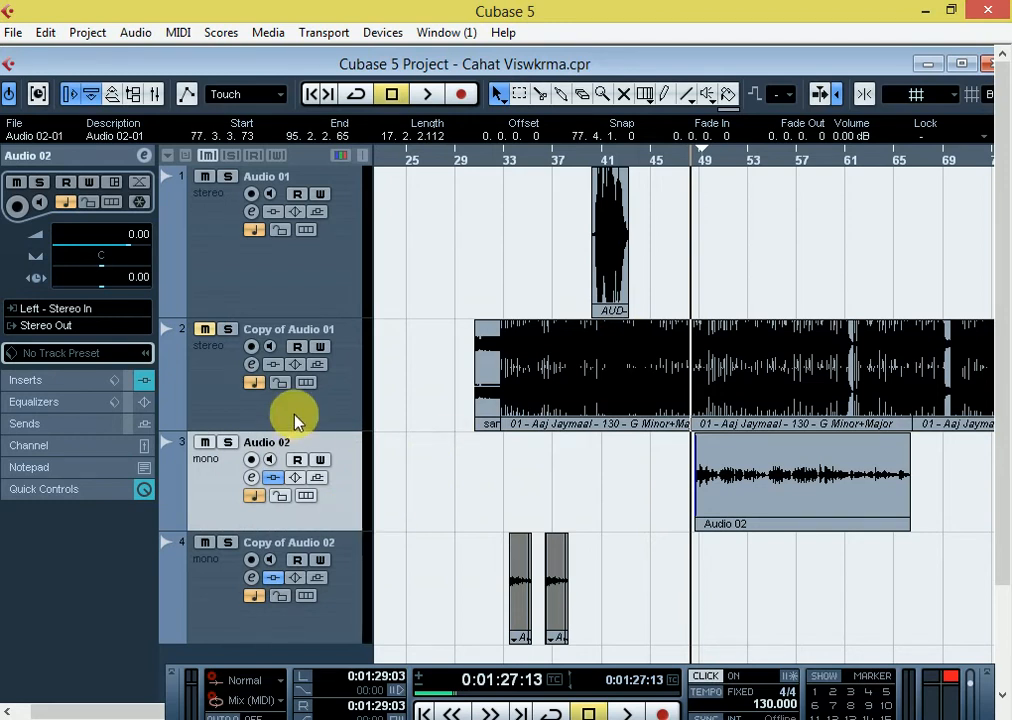
click(251, 478)
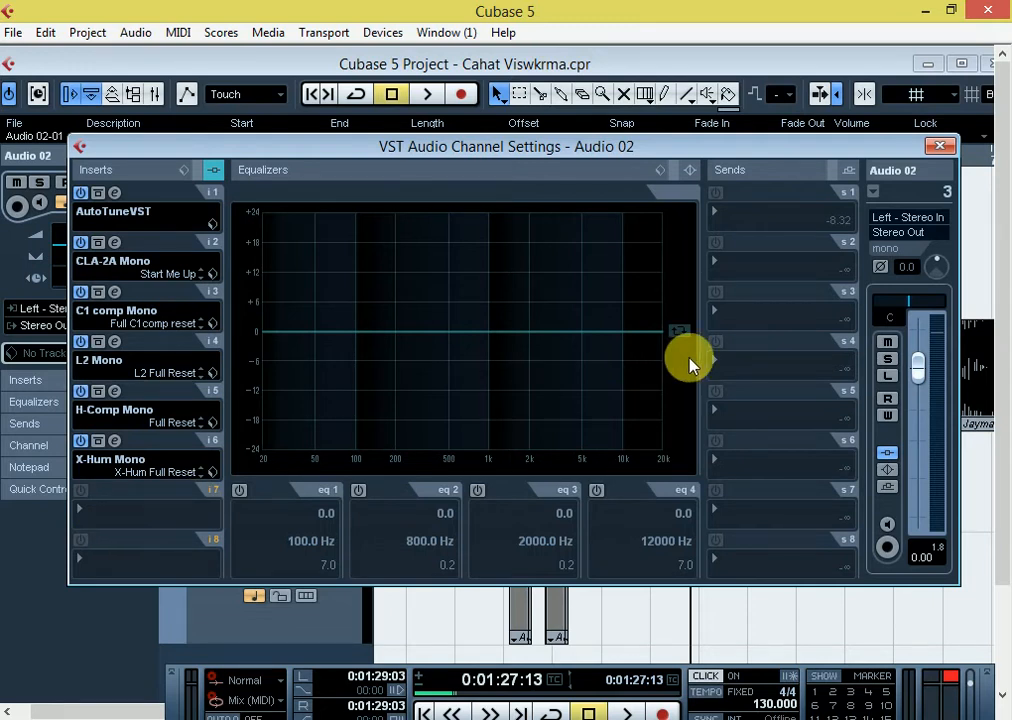
click(940, 146)
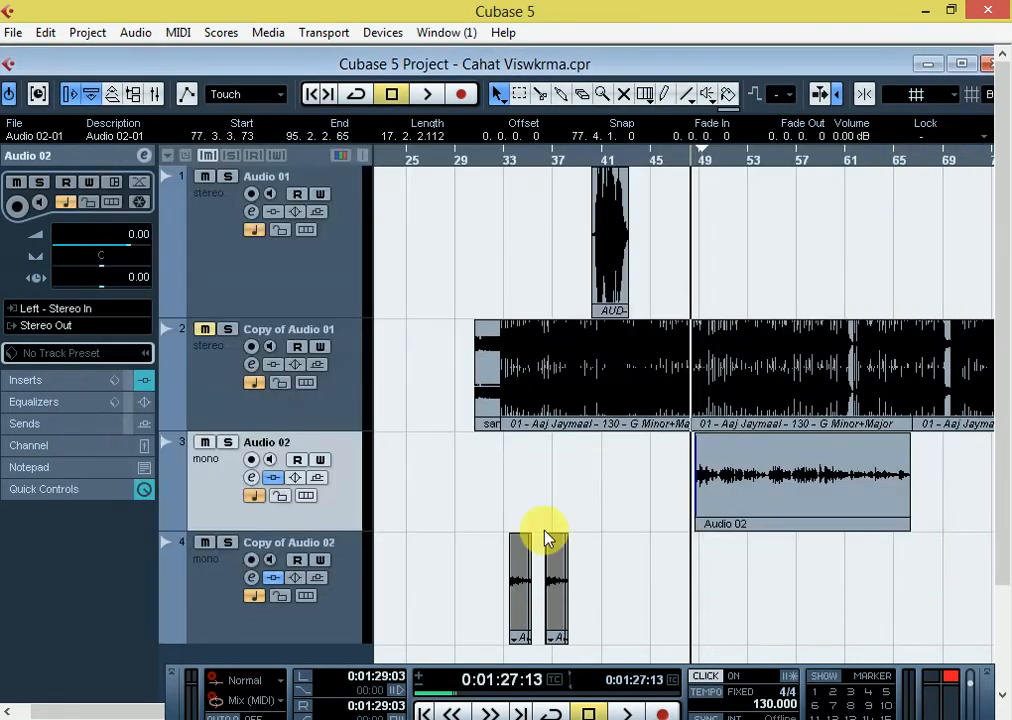
right_click(281, 672)
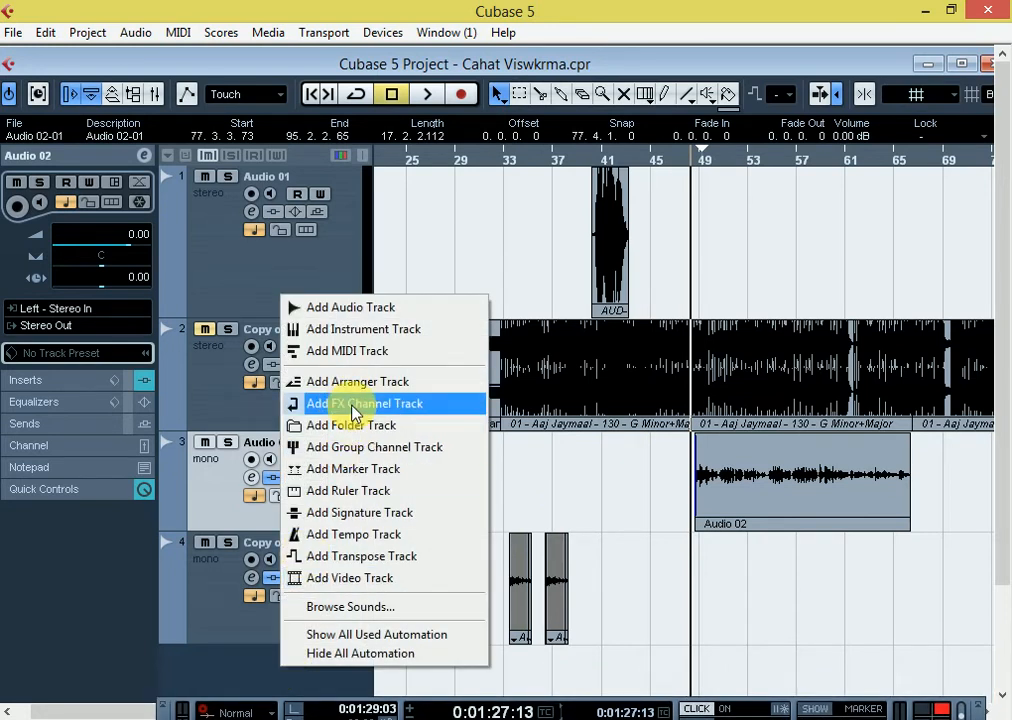
click(644, 558)
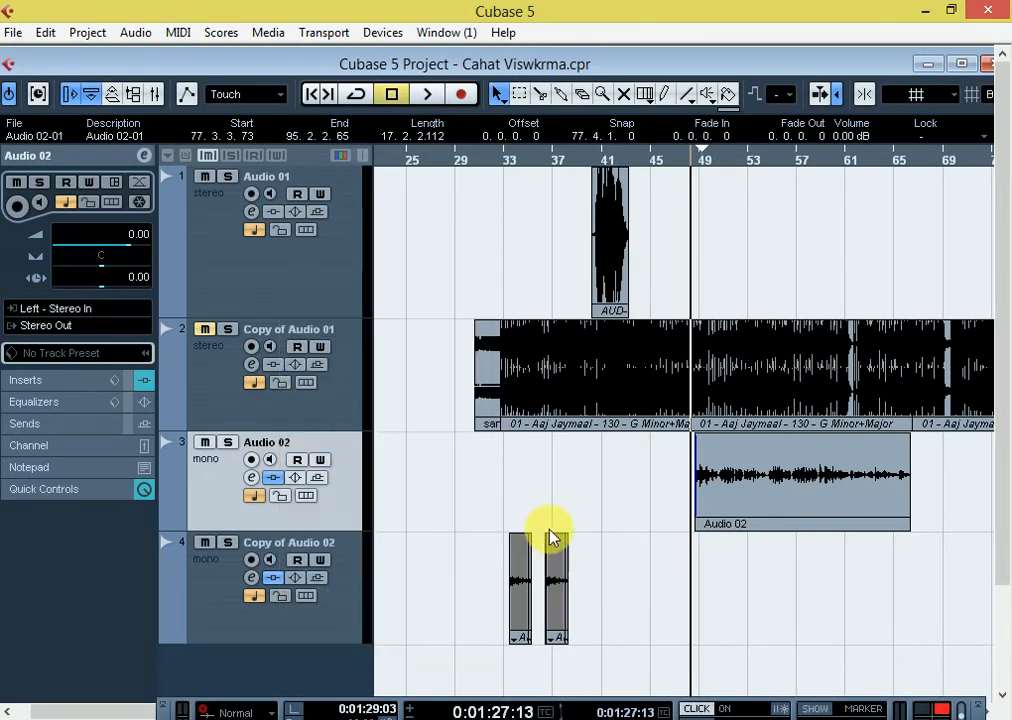
- Unmute the Copy of Audio 01 track, select it and switch off its record enable
click(204, 329)
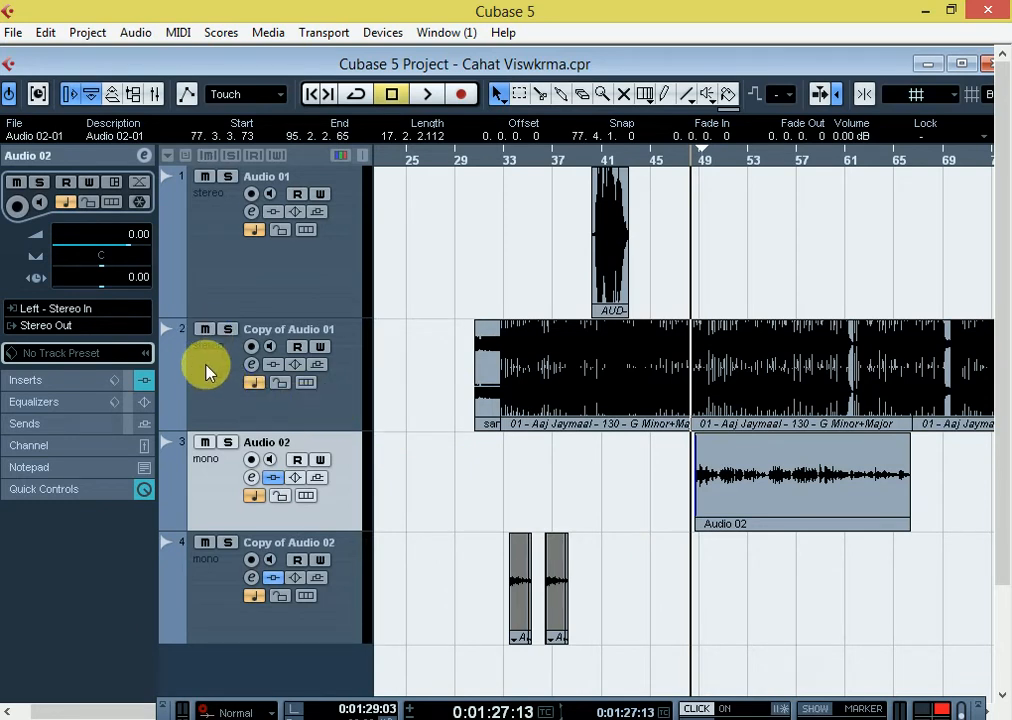
click(205, 374)
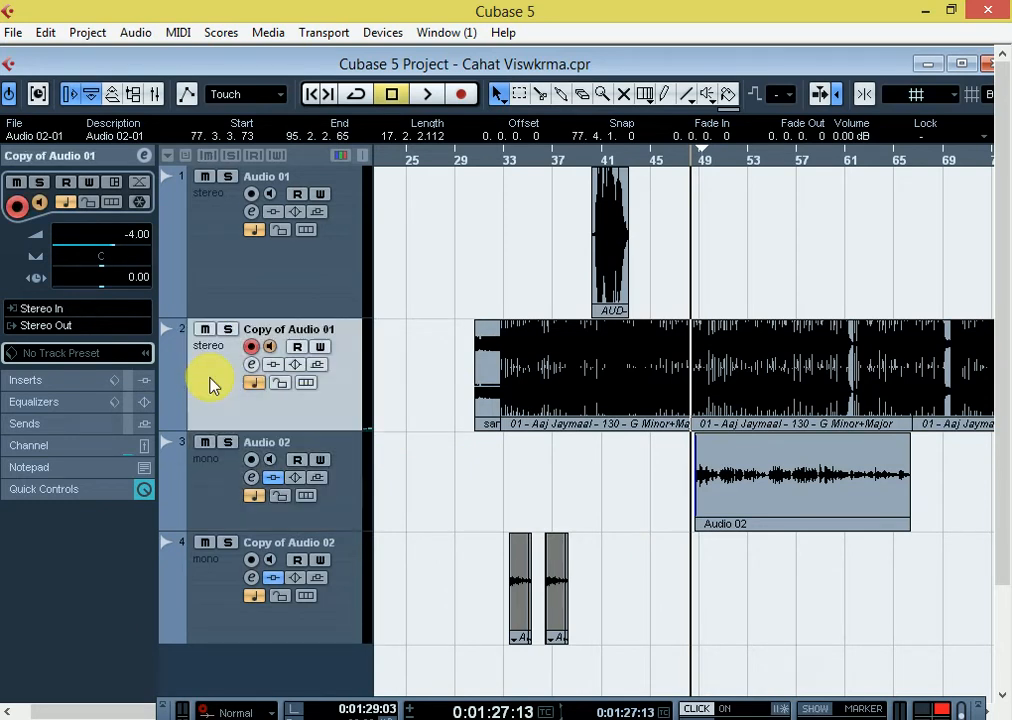
click(250, 347)
- Play the processed vocal together with the backing track from 0:01:27:13, stop, and check the Audio 02 channel settings
key(space)
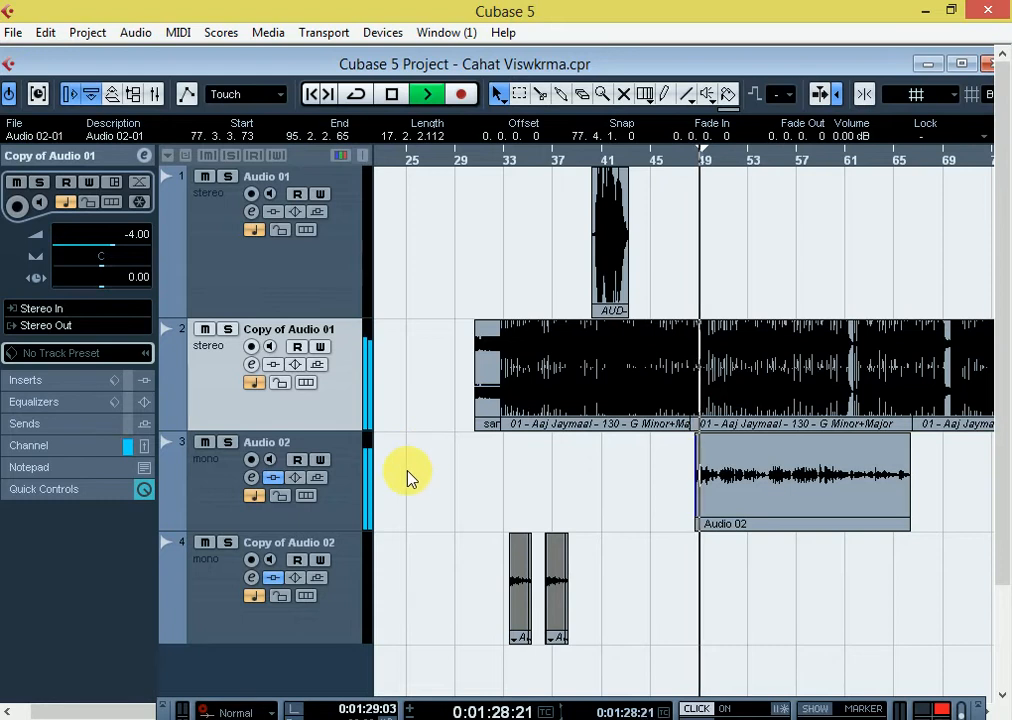
click(410, 478)
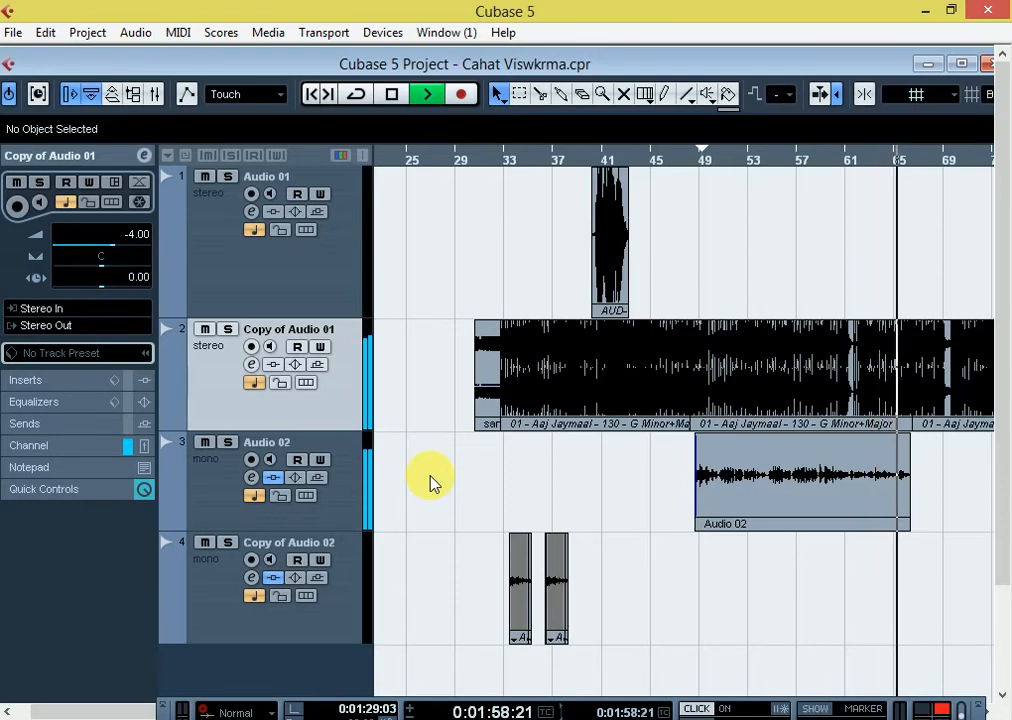
key(space)
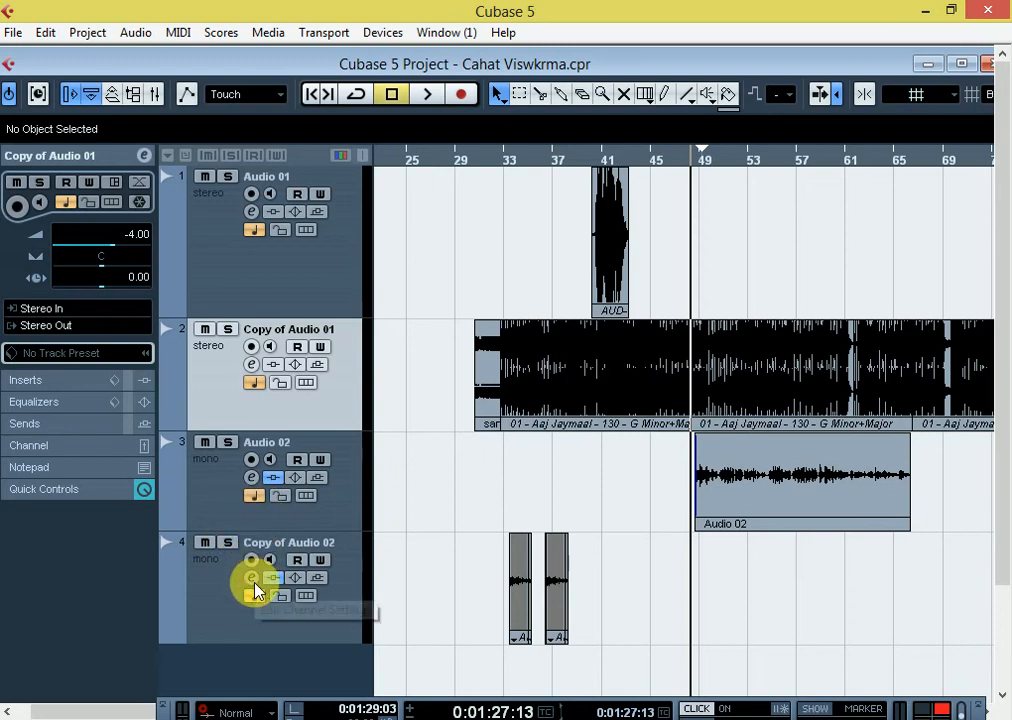
click(251, 477)
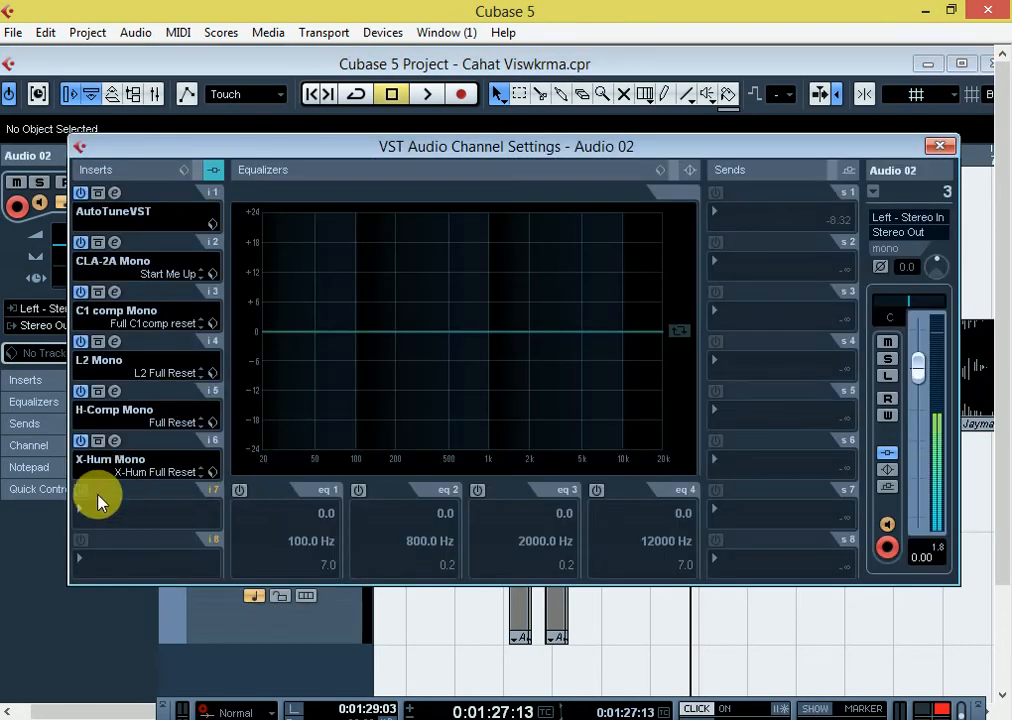
click(939, 146)
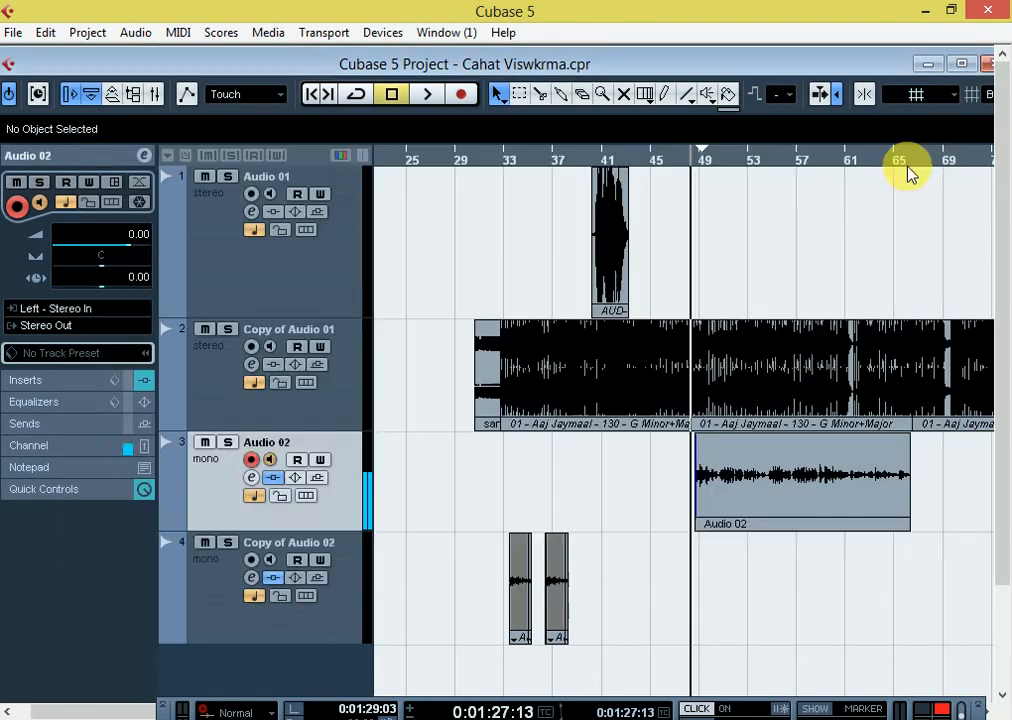
- Open the Audio 02 channel settings and show its X-Hum and H-Comp plug-in windows, moved clear of the insert list
click(252, 478)
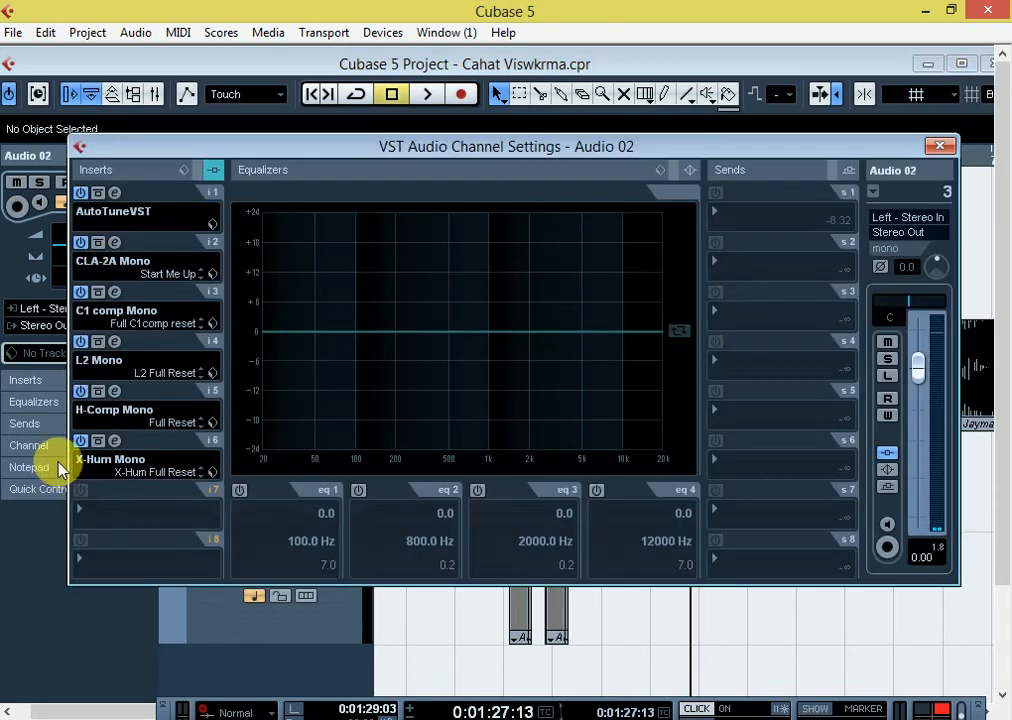
click(112, 442)
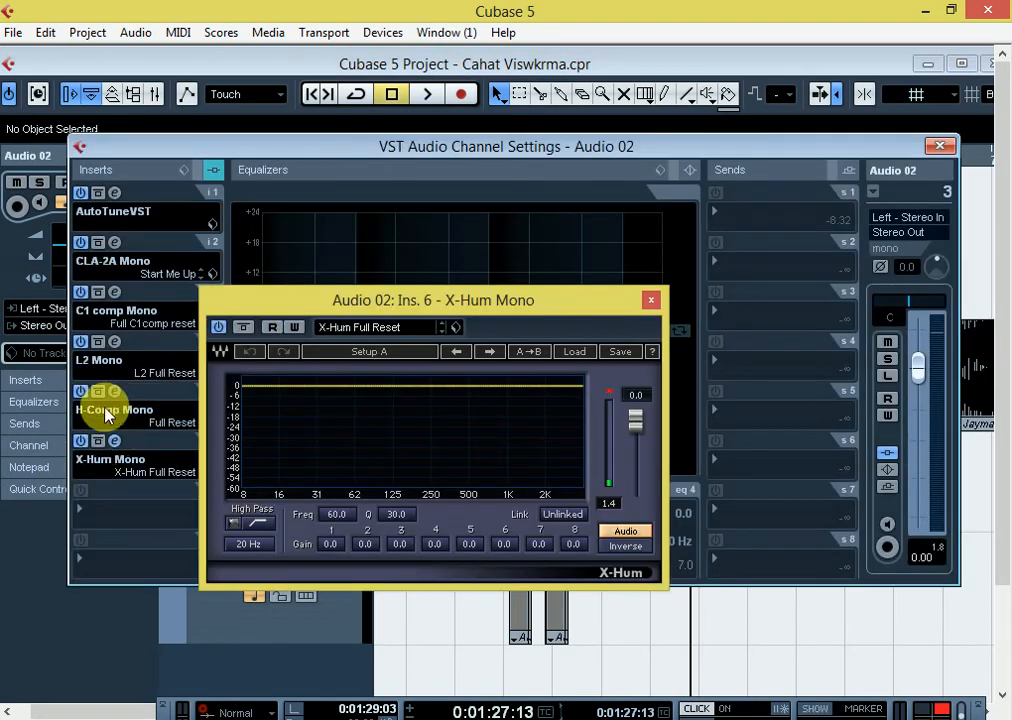
click(114, 391)
drag(422, 160, 398, 451)
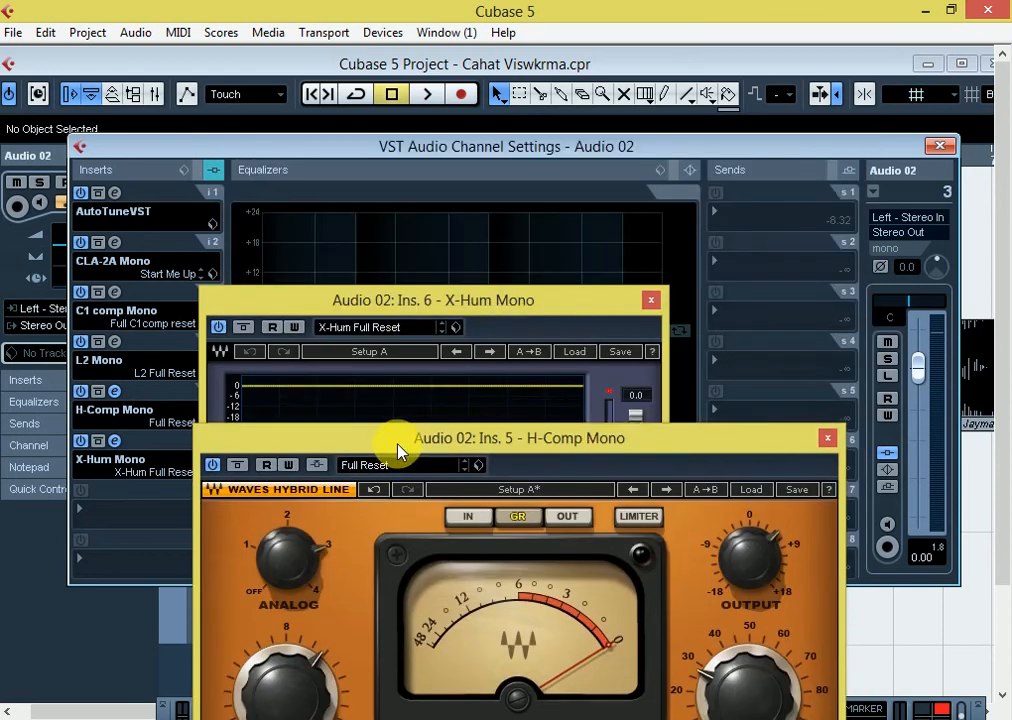
drag(380, 296, 796, 181)
- Show the L2 and C1 comp plug-in windows of Audio 02 and move them below the upper insert slots
click(114, 341)
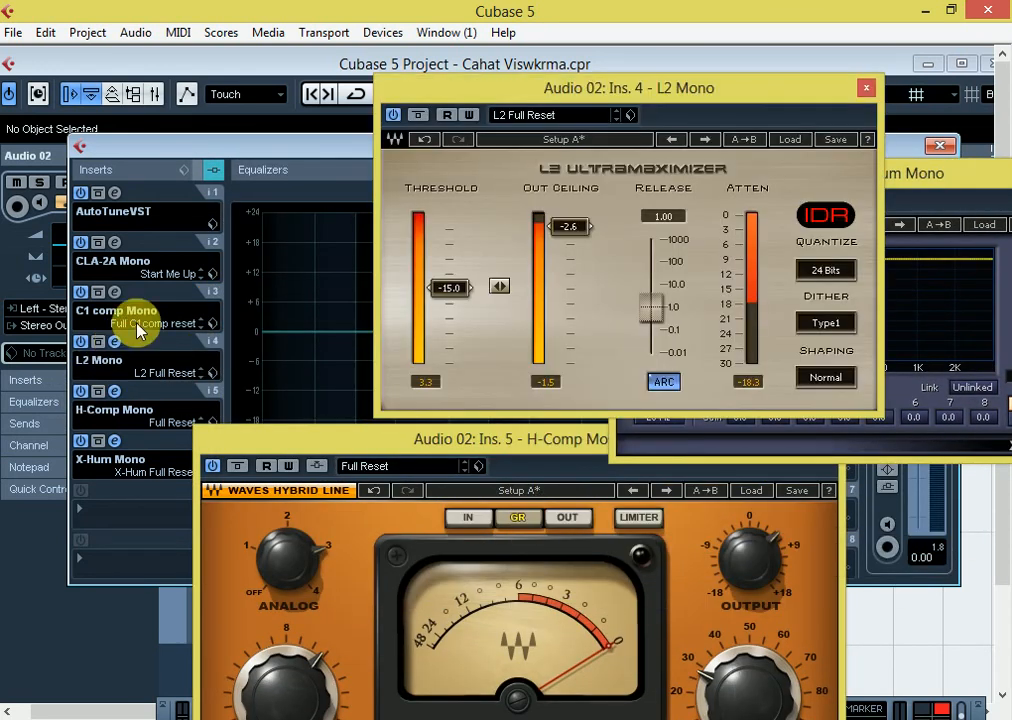
drag(500, 88, 150, 327)
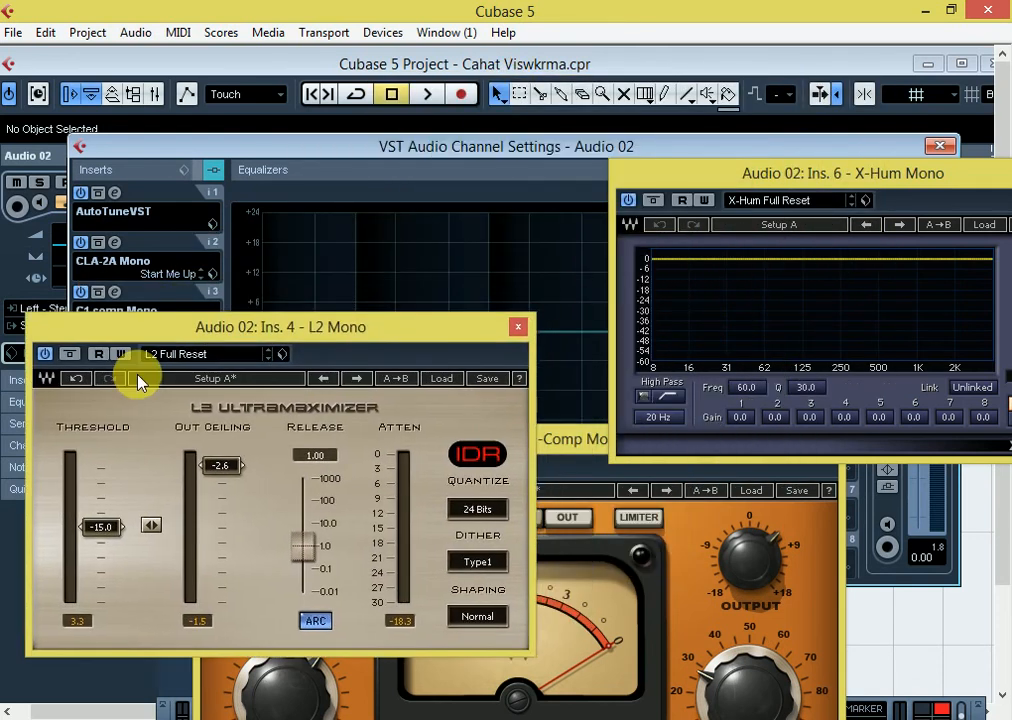
drag(138, 383, 115, 436)
click(110, 292)
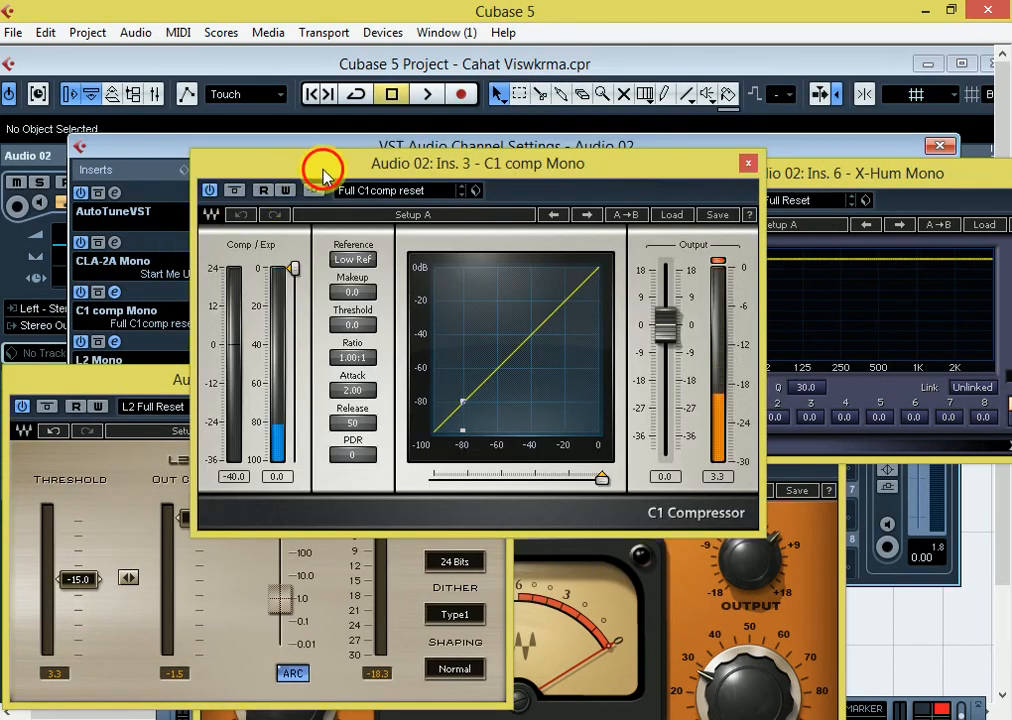
drag(322, 175, 193, 290)
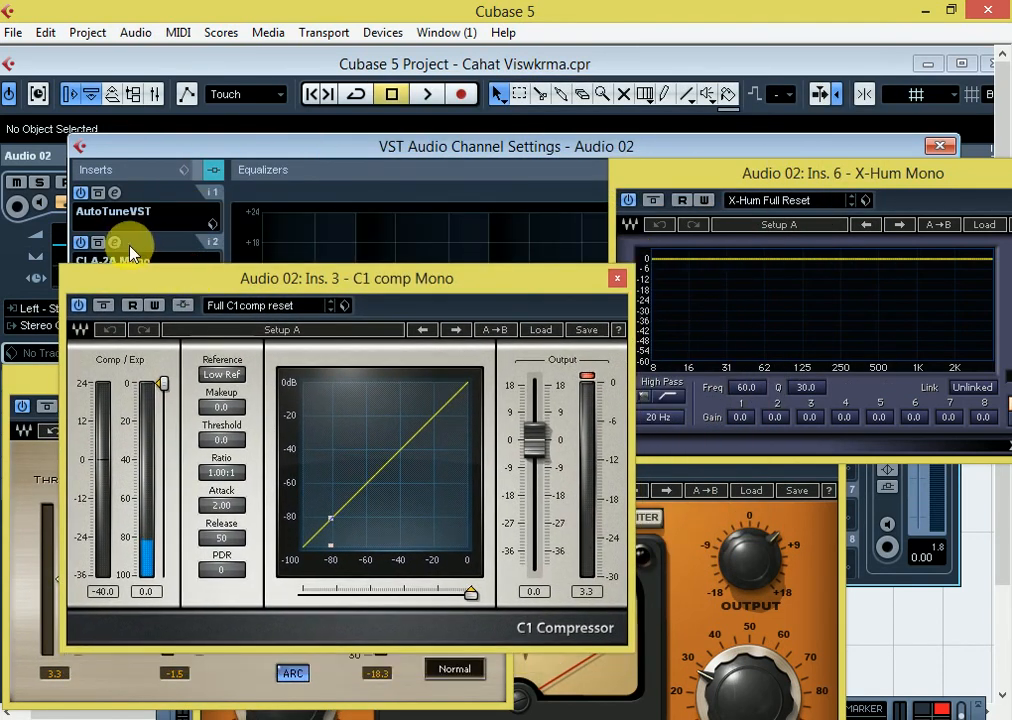
- Show the CLA-2A and Auto-Tune windows and arrange them with X-Hum so the settings of all three can be reviewed
click(120, 246)
drag(248, 158, 310, 310)
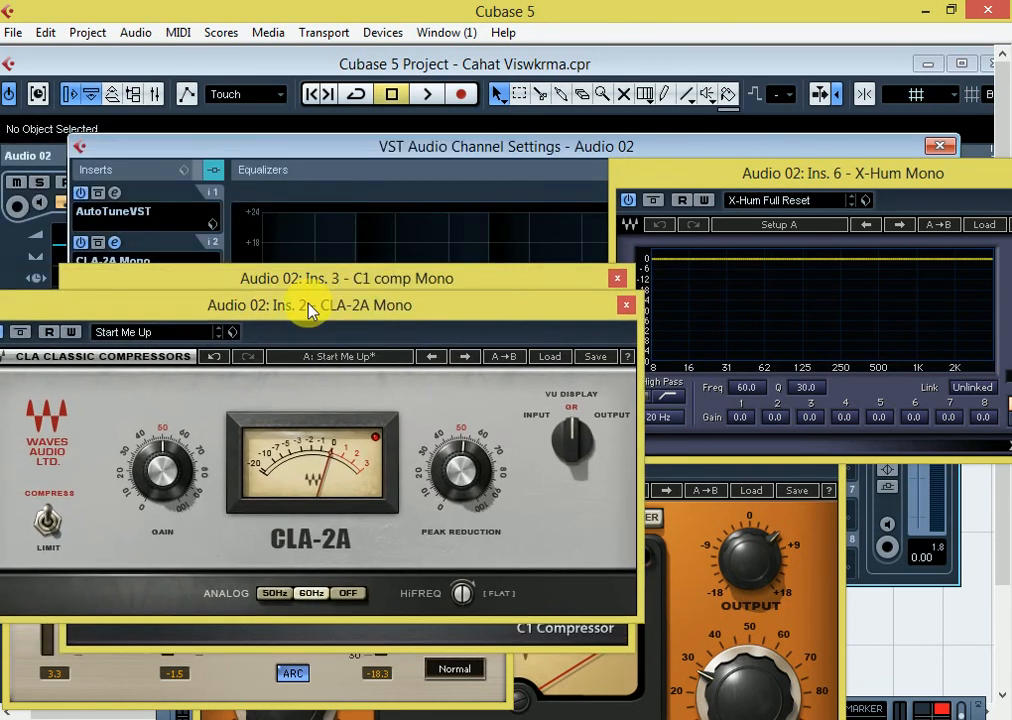
click(116, 193)
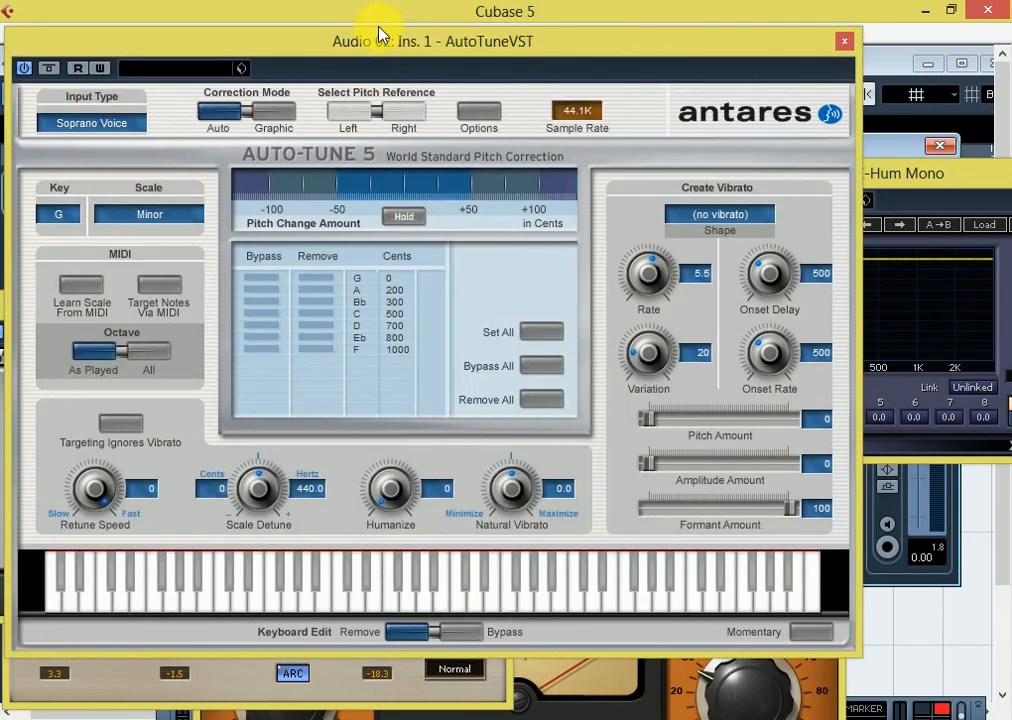
drag(386, 52, 443, 447)
drag(402, 308, 411, 42)
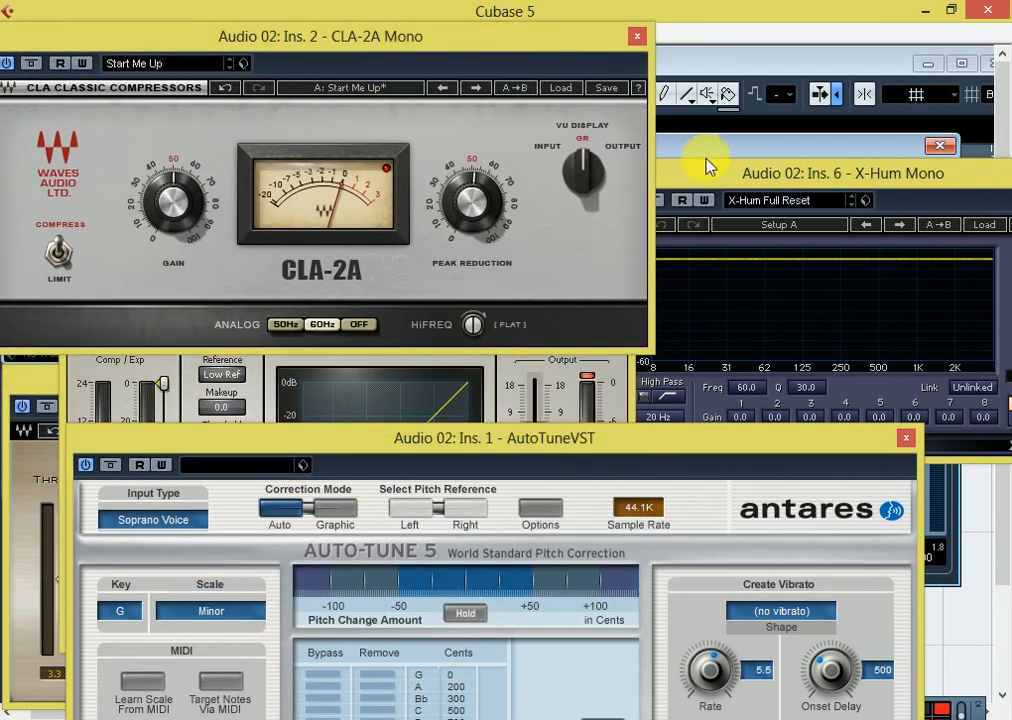
drag(707, 167, 742, 40)
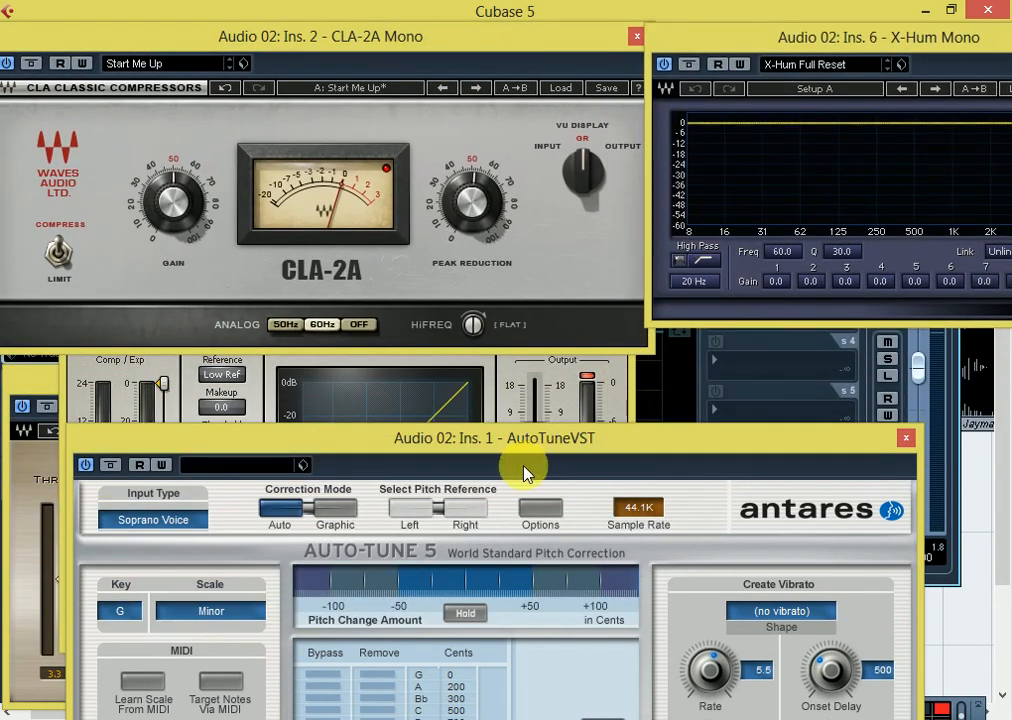
drag(475, 450, 612, 368)
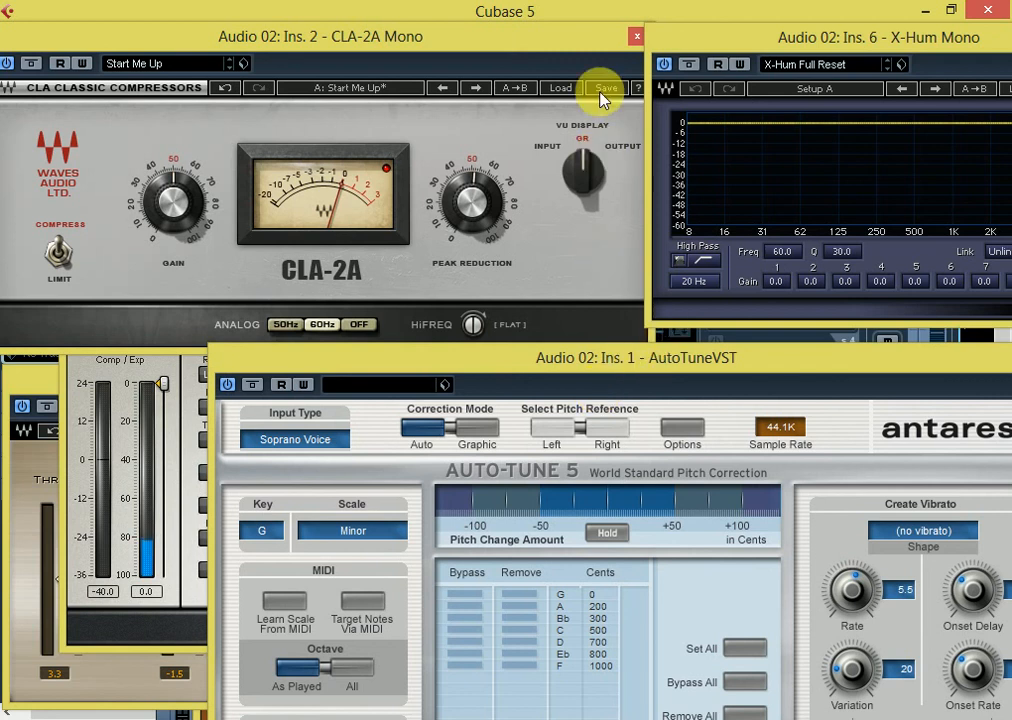
click(583, 174)
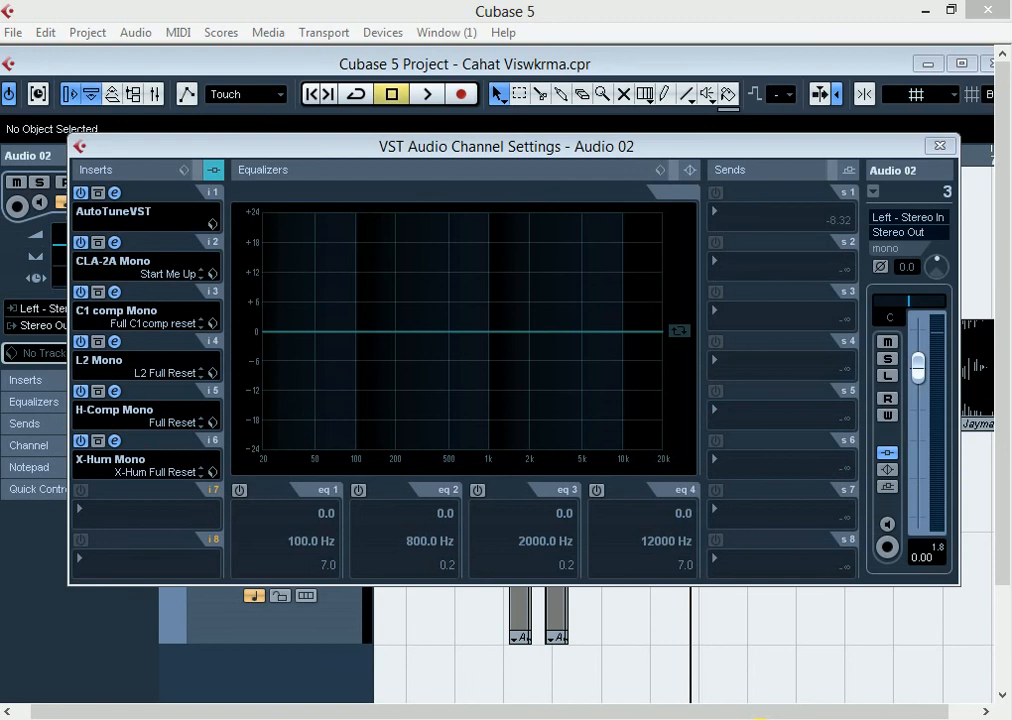
right_click(481, 712)
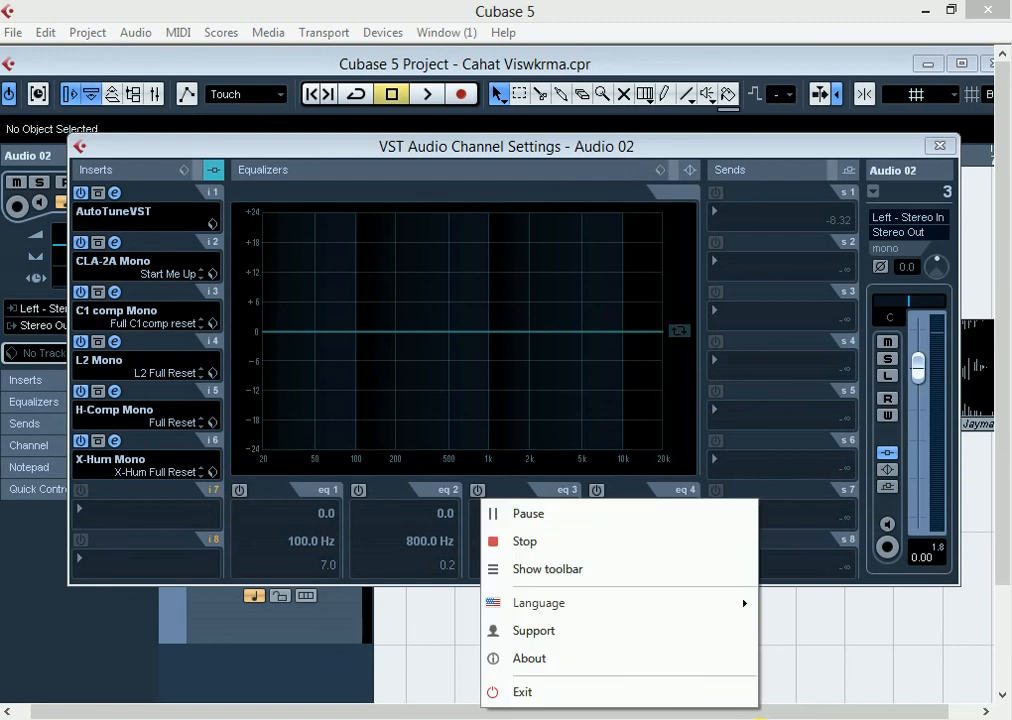